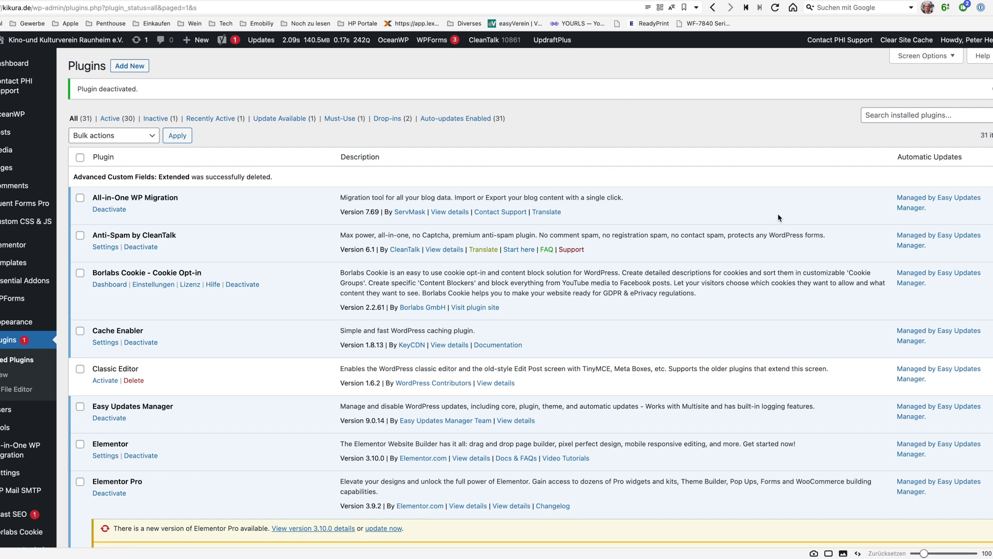
# Search the installed plugins for 'Advanced Custom Fields' and find no match
pyautogui.click(892, 116)
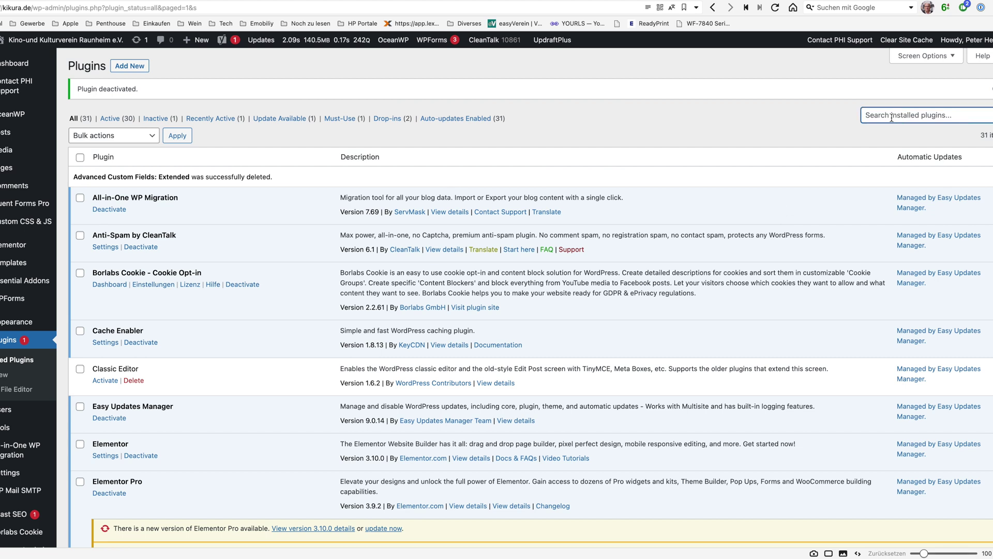
pyautogui.write('Advanced Custom Fields')
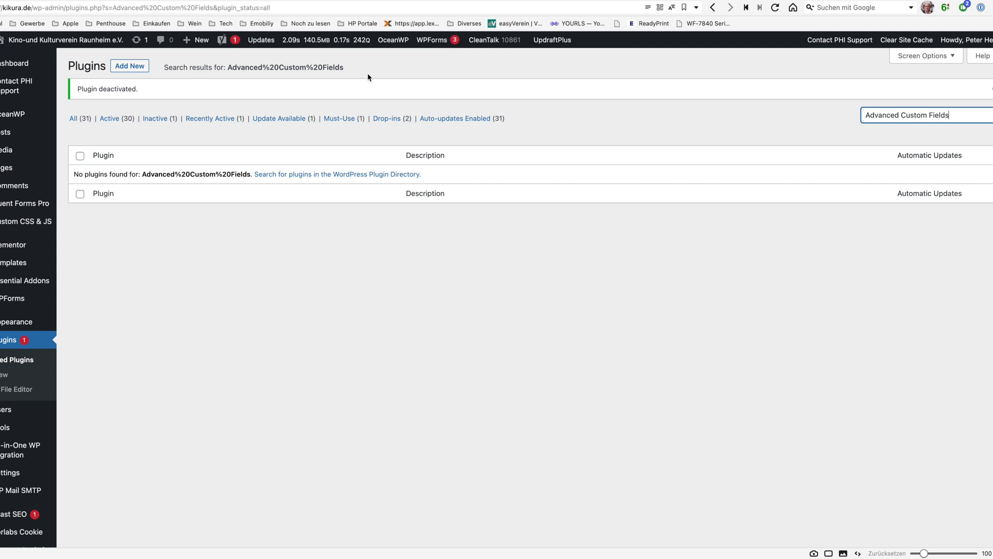
# Find Advanced Custom Fields by WP Engine in the plugin directory, install it and activate it
pyautogui.click(121, 66)
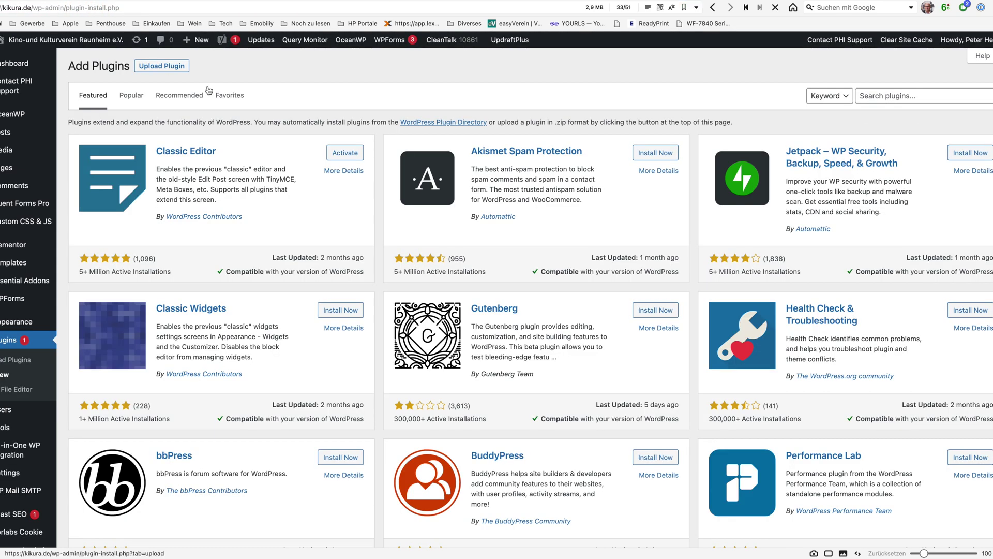
pyautogui.click(905, 96)
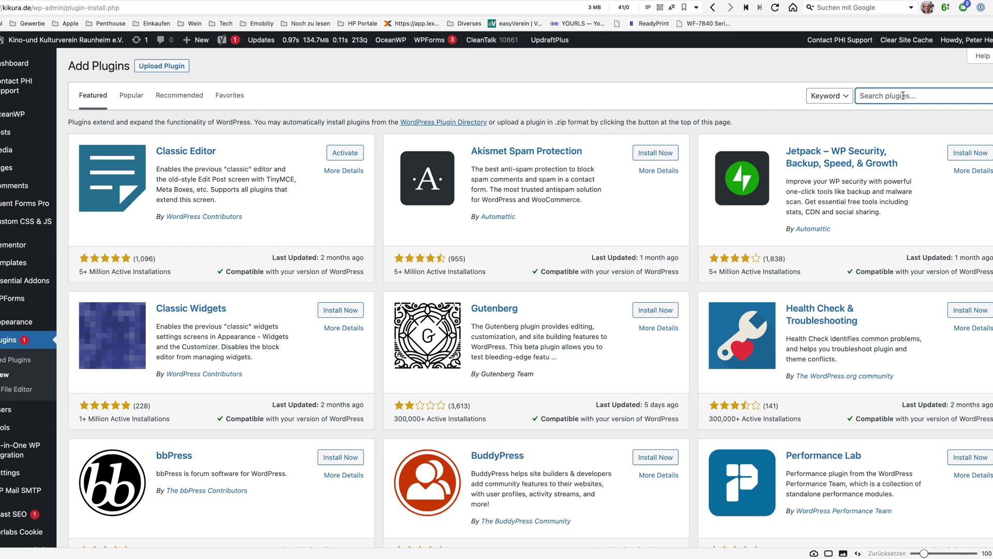
pyautogui.write('Advanced Custom Fields')
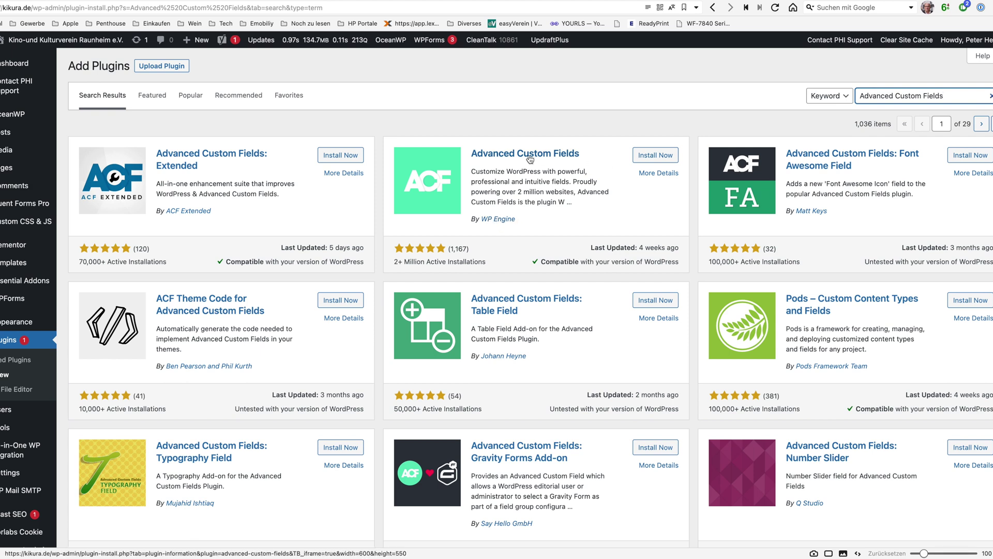
pyautogui.click(654, 156)
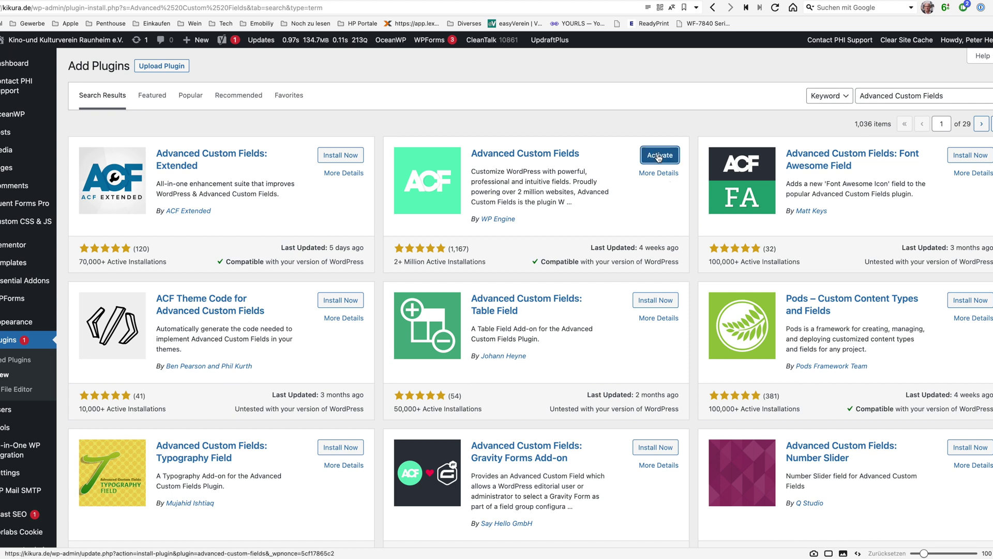
pyautogui.click(659, 157)
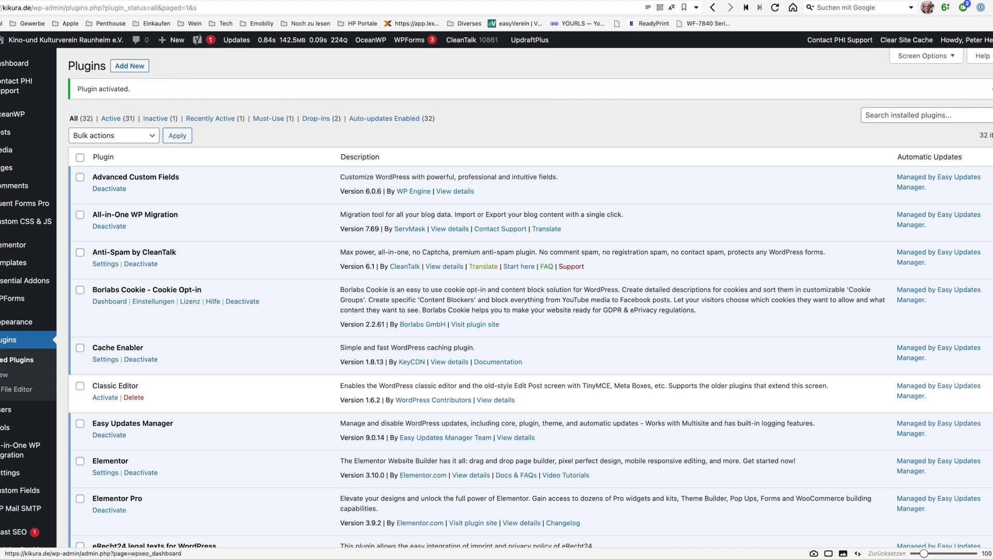
# Go to the Custom Fields Field Groups page, showing 0 groups, and start a new field group
pyautogui.moveTo(17, 494)
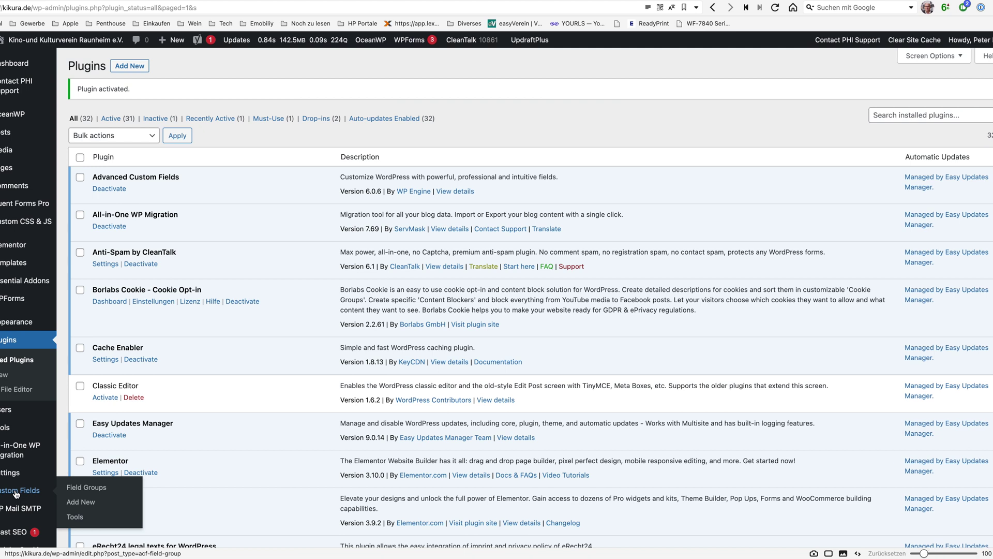
pyautogui.click(16, 494)
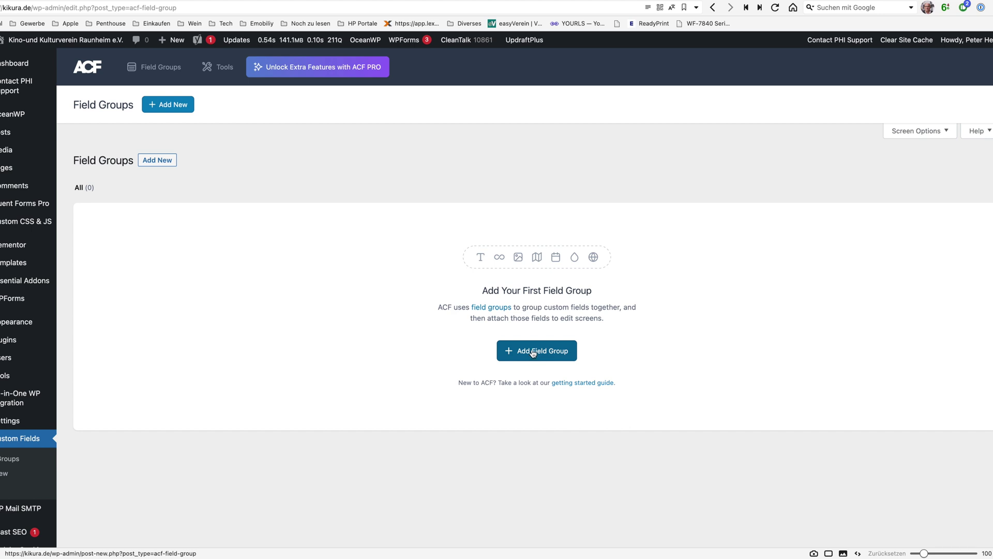
pyautogui.click(533, 353)
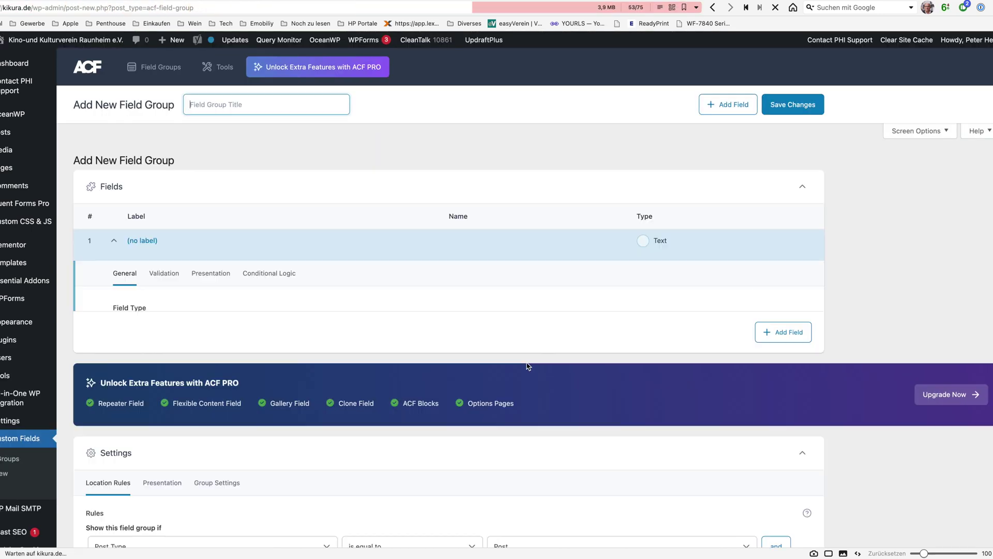
# Save field group 'Post Sort Ordcer' with a text field 'Sort Date' named sort_date
pyautogui.click(221, 105)
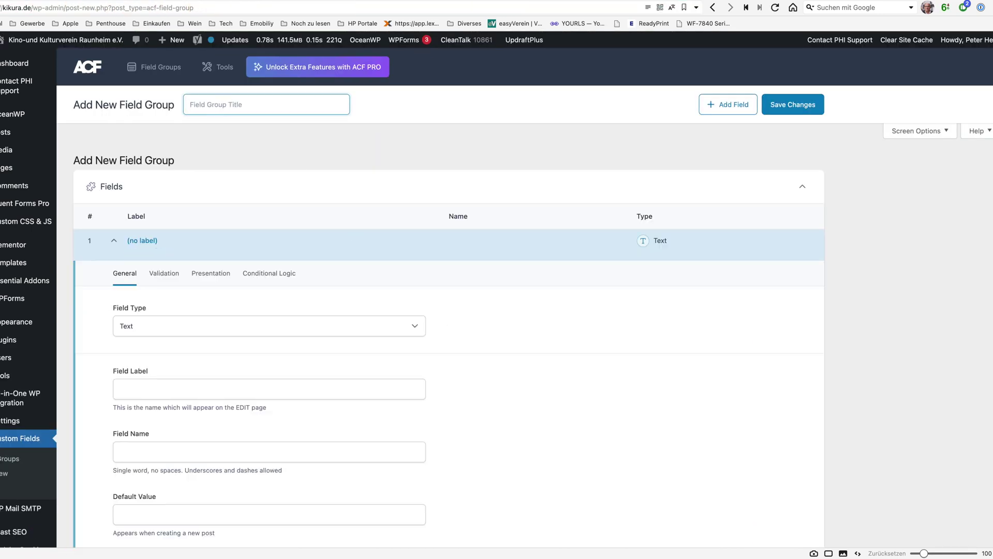
pyautogui.write('Post Sort Ordcer')
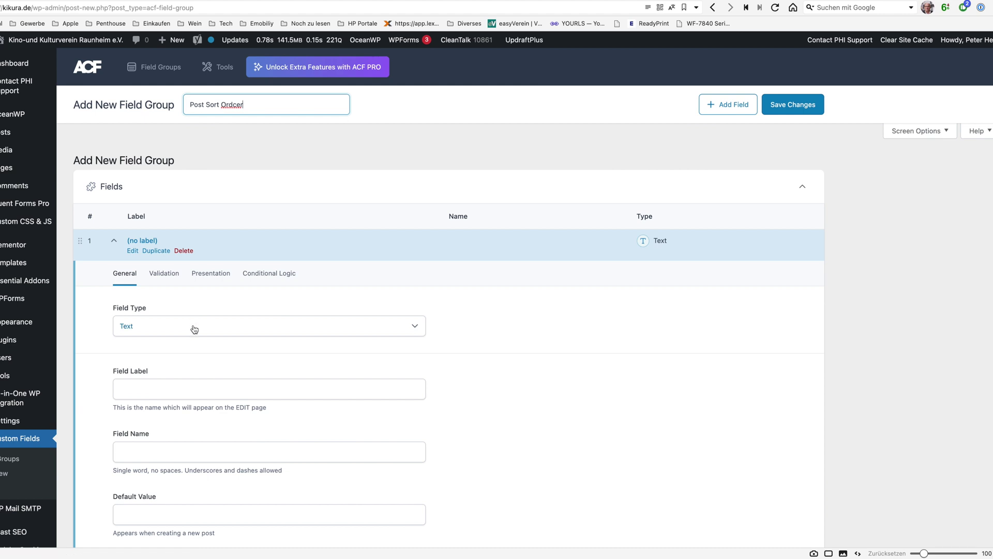
pyautogui.click(158, 385)
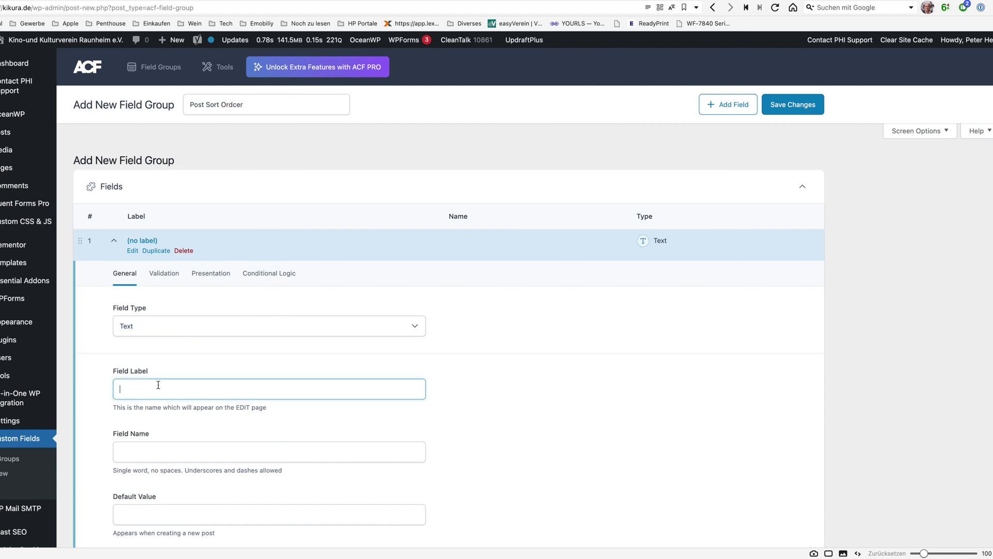
pyautogui.write('Sort Date')
pyautogui.click(167, 459)
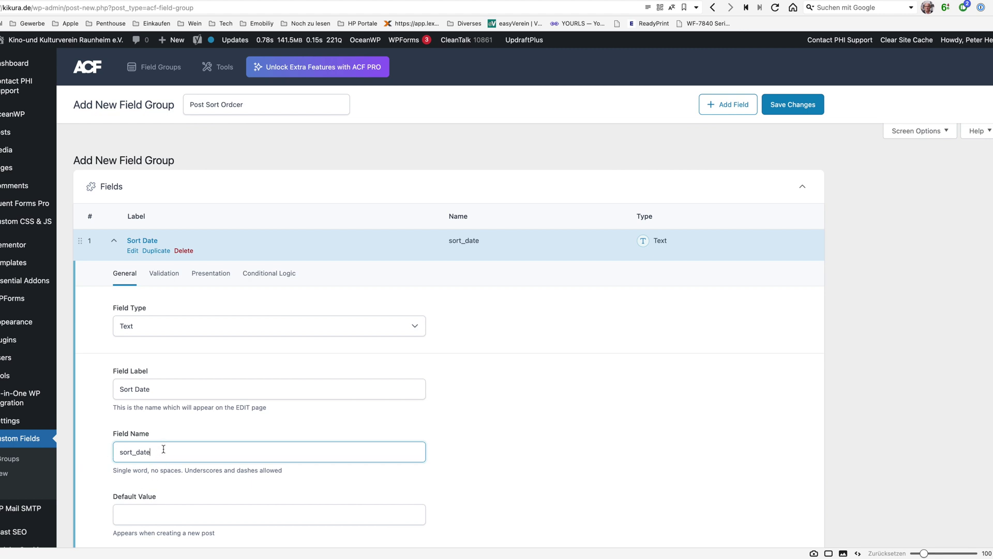
pyautogui.scroll(-2, 163, 450)
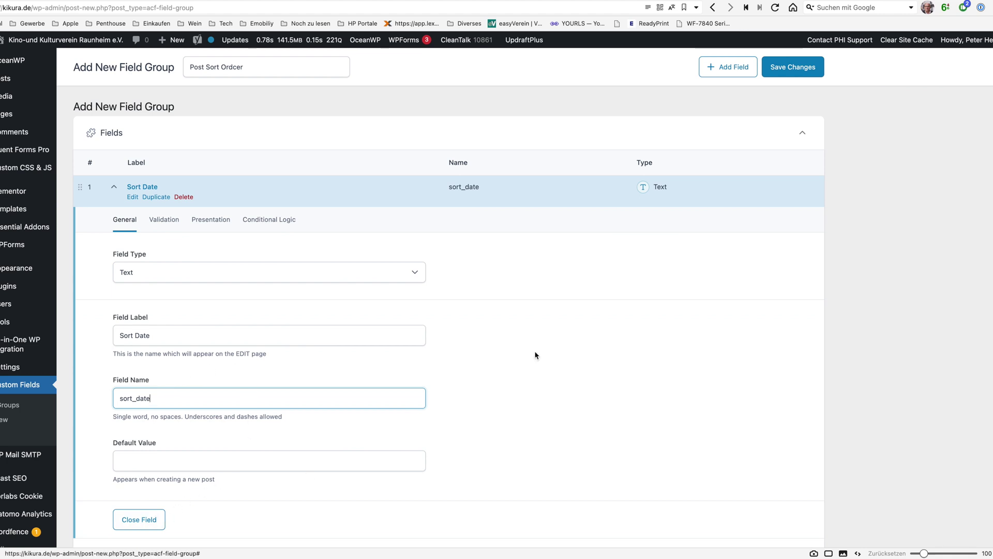
pyautogui.click(787, 69)
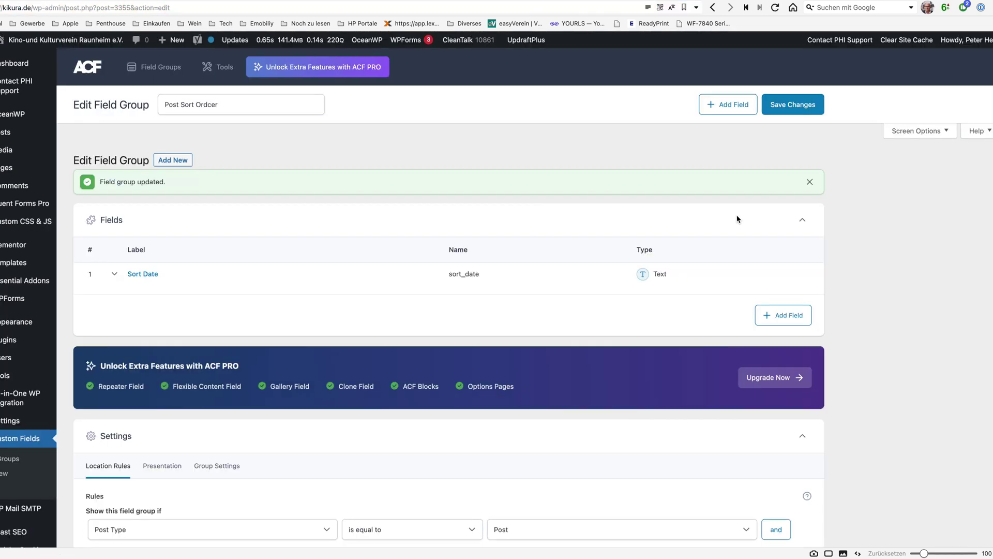
# Clear the Sort Date value 200 on the Freibad post
pyautogui.click(7, 136)
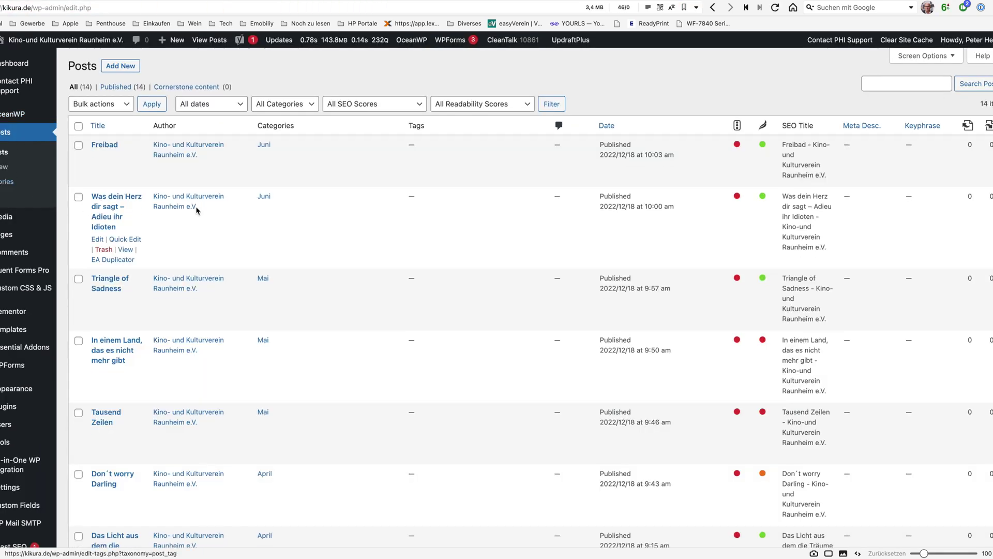
pyautogui.moveTo(88, 161)
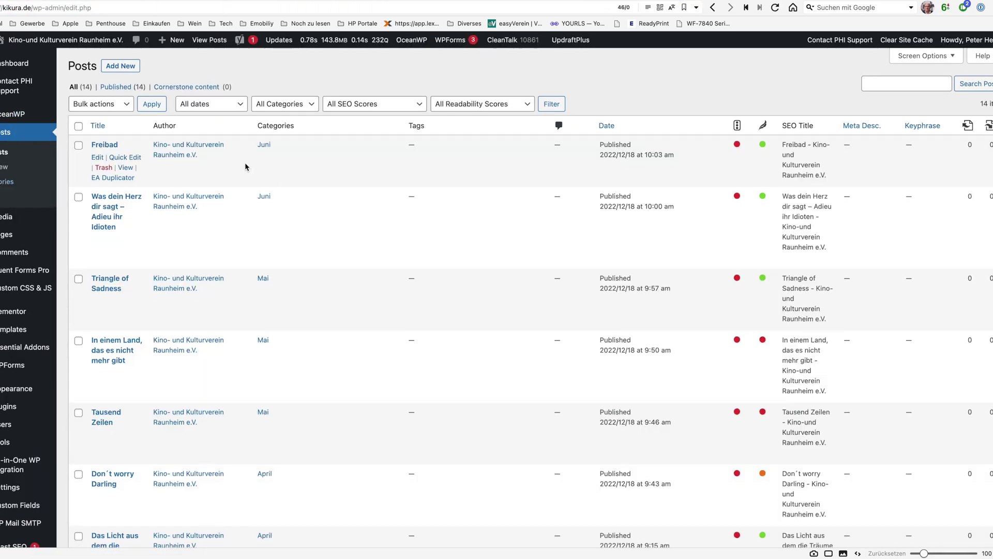
pyautogui.click(98, 158)
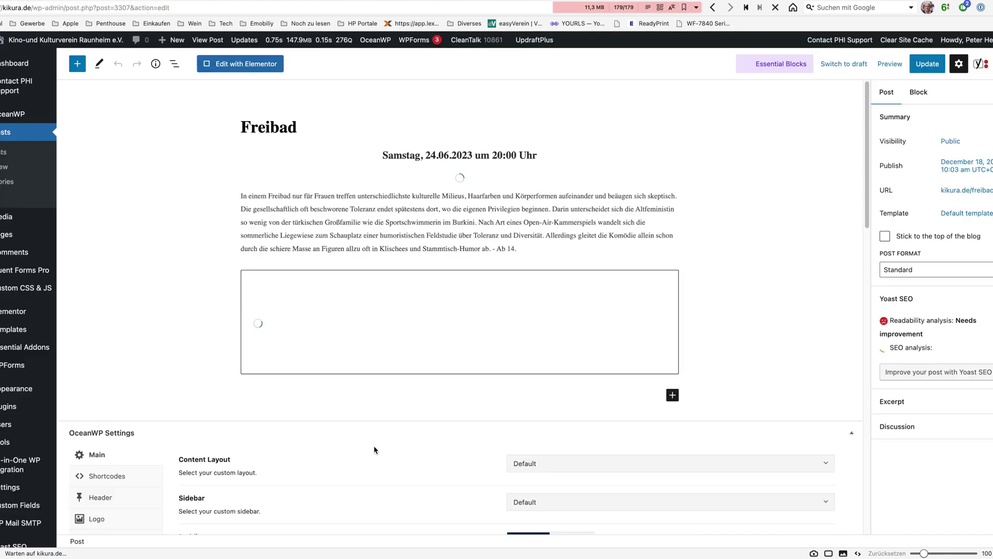
pyautogui.scroll(-12, 374, 438)
pyautogui.scroll(-3, 376, 439)
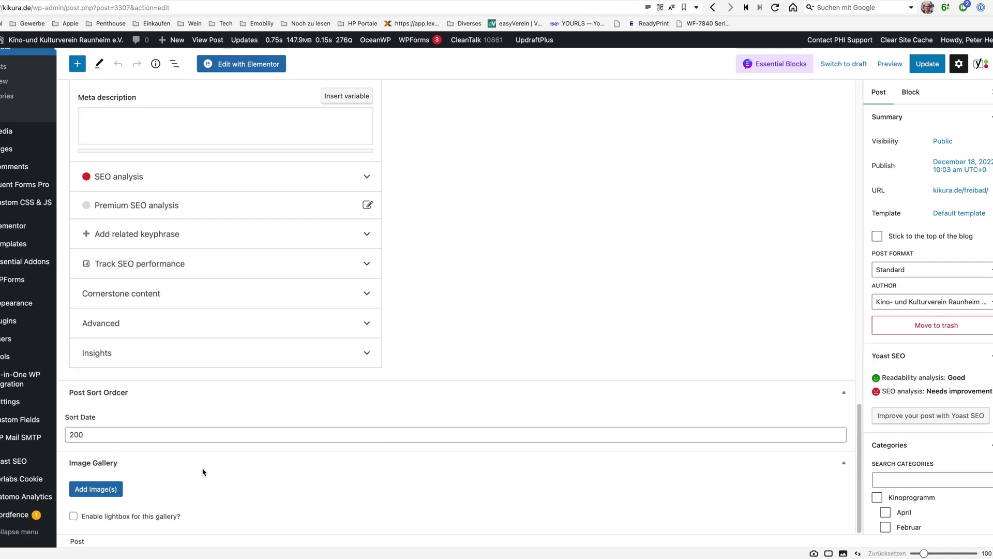
pyautogui.click(145, 436)
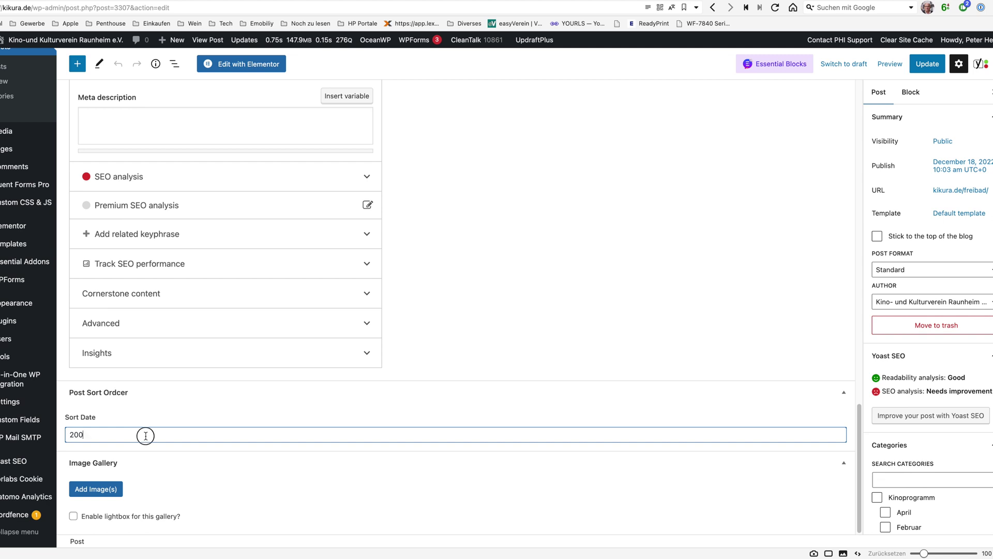
pyautogui.moveTo(146, 436); pyautogui.dragTo(67, 436)
pyautogui.moveTo(168, 436); pyautogui.dragTo(68, 429)
pyautogui.press('BackSpace')
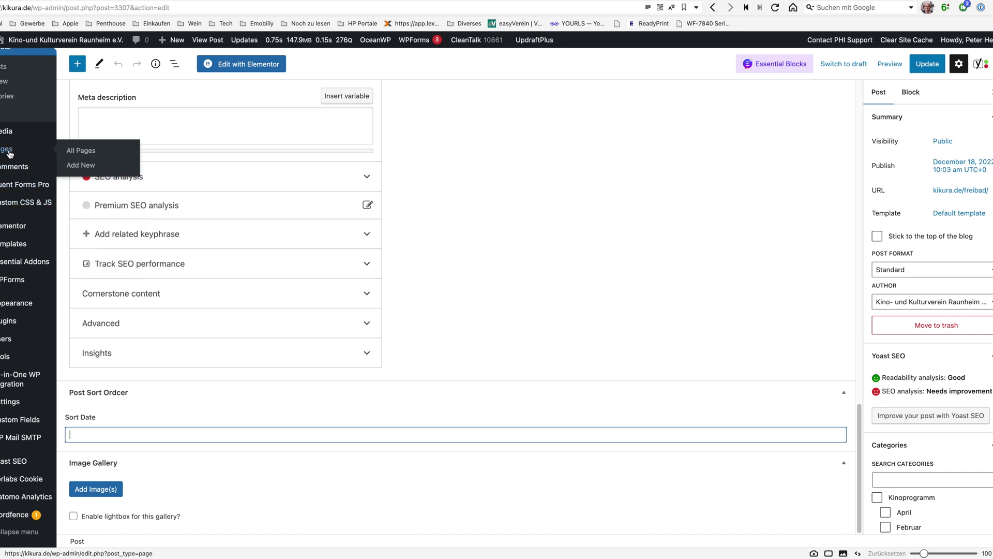
# Check the empty Sort Date field on 'Was dein Herz dir sagt' and return to the posts list
pyautogui.click(14, 71)
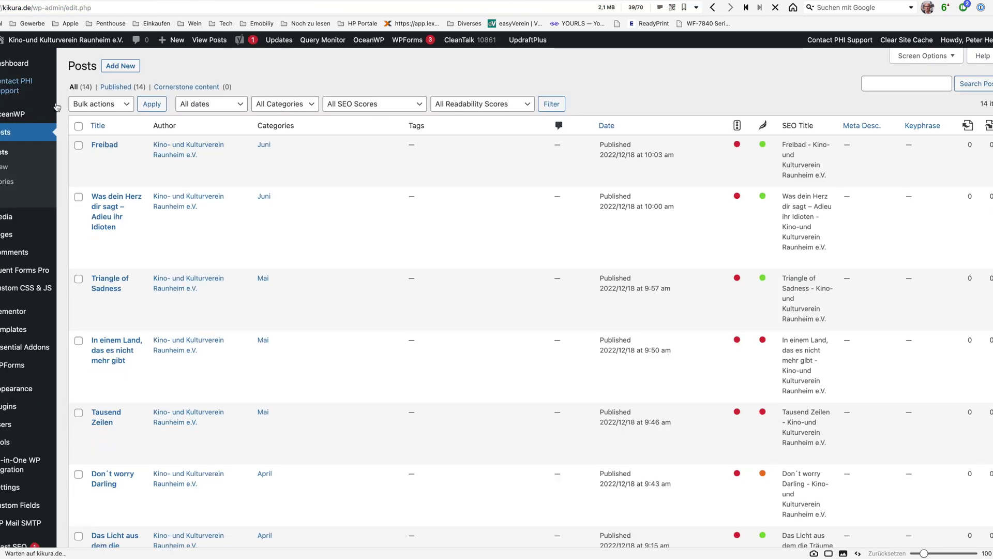
pyautogui.click(98, 240)
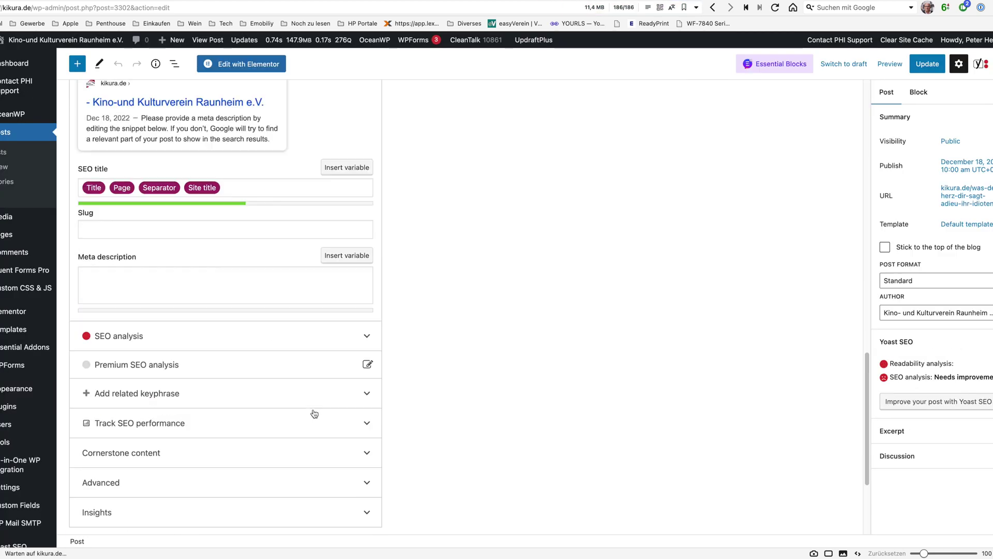
pyautogui.click(212, 434)
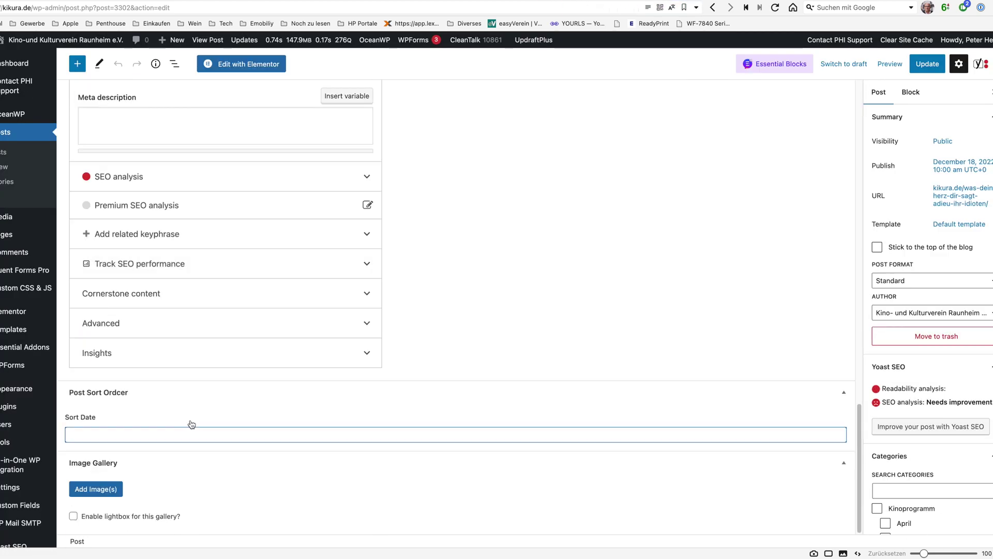
pyautogui.press('Return')
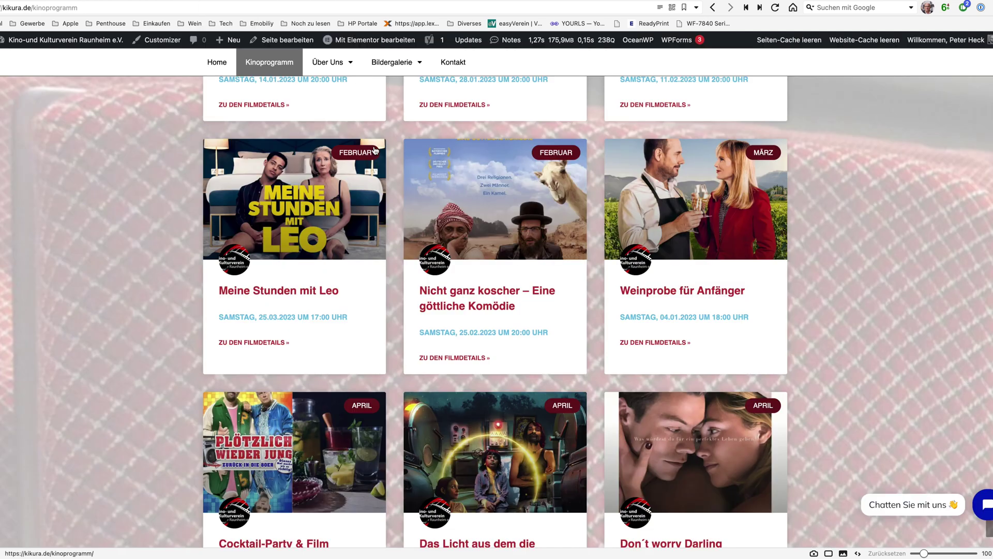
# Open the Archive Page template in Elementor from the admin bar's Elementor menu
pyautogui.scroll(7, 395, 186)
pyautogui.scroll(-1, 415, 224)
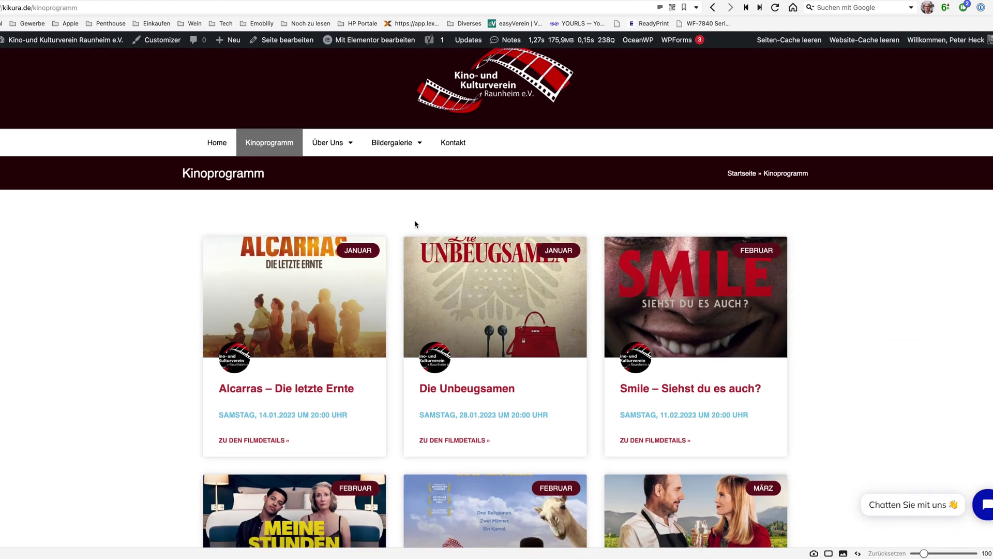
pyautogui.moveTo(366, 43)
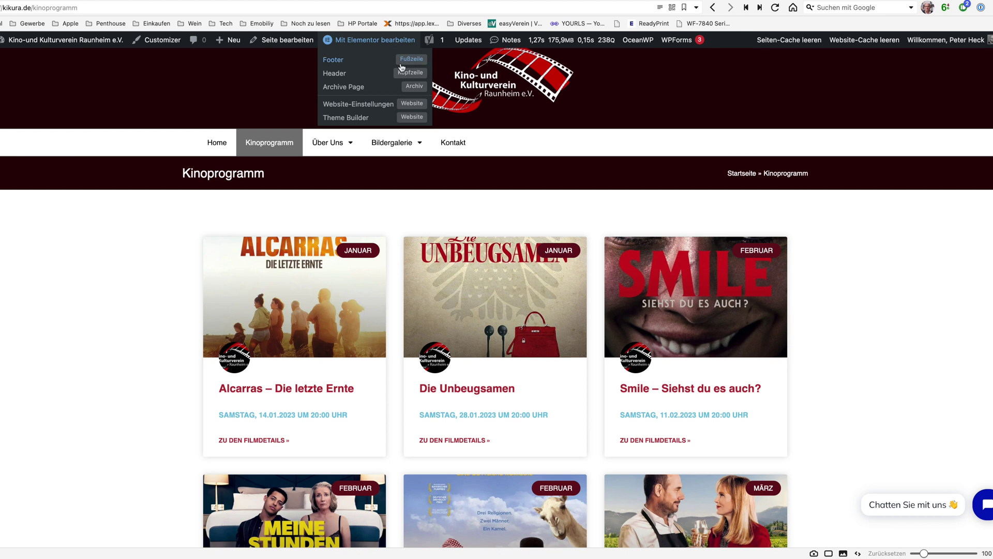
pyautogui.click(417, 89)
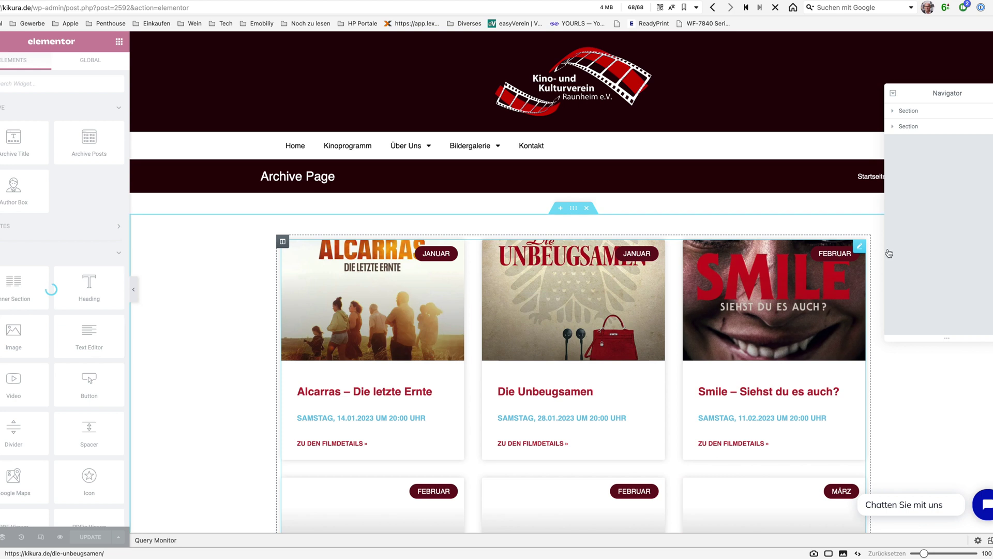
# Expand the posts grid's Query settings, ordered by Date ascending, then return to the Posts list
pyautogui.click(860, 247)
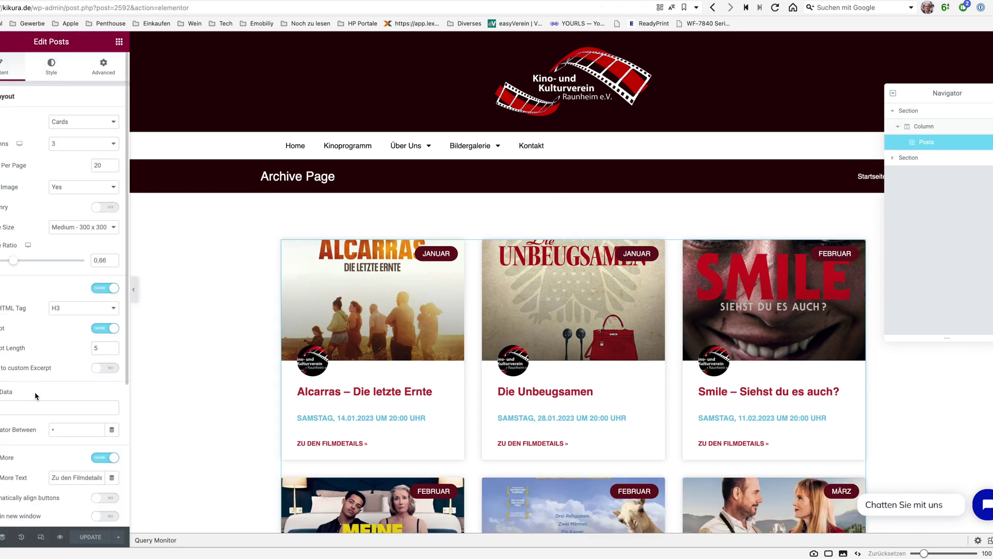
pyautogui.scroll(-5, 29, 400)
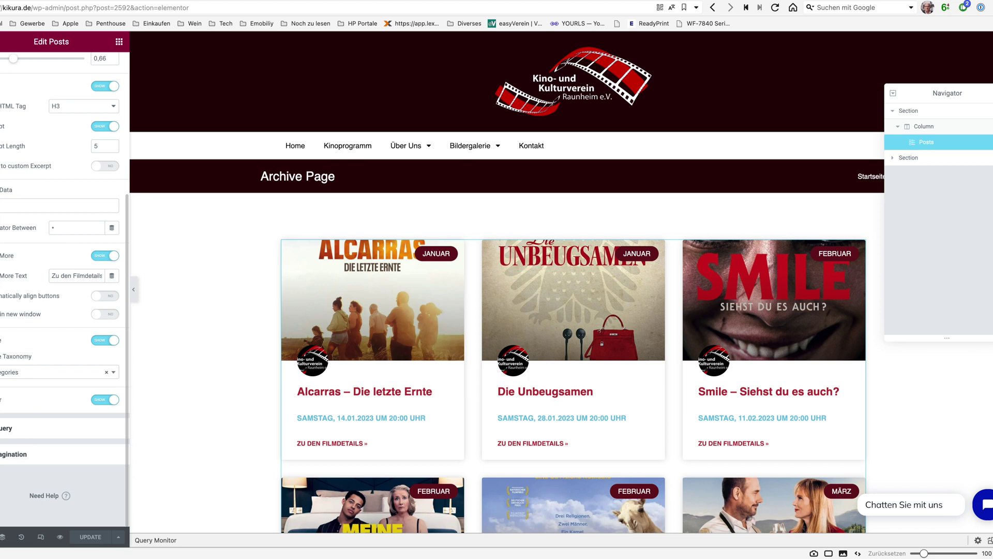
pyautogui.click(15, 428)
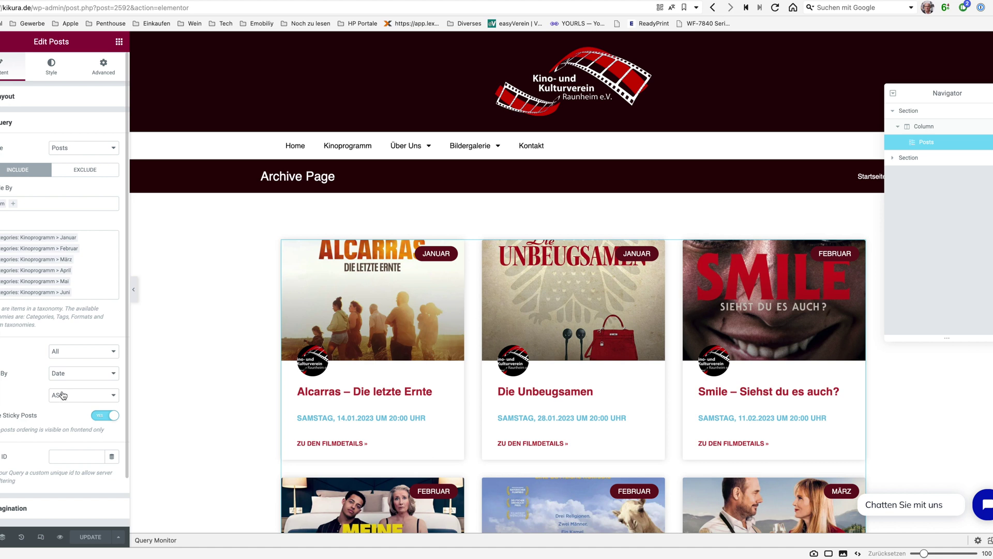
pyautogui.click(149, 1)
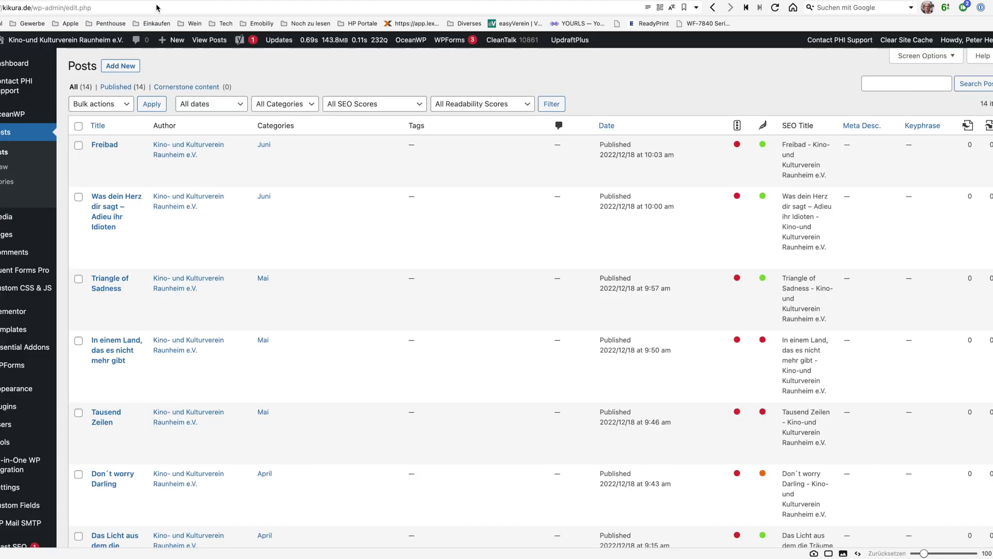
# Sort the posts list by Date ascending and scroll through the results
pyautogui.click(612, 126)
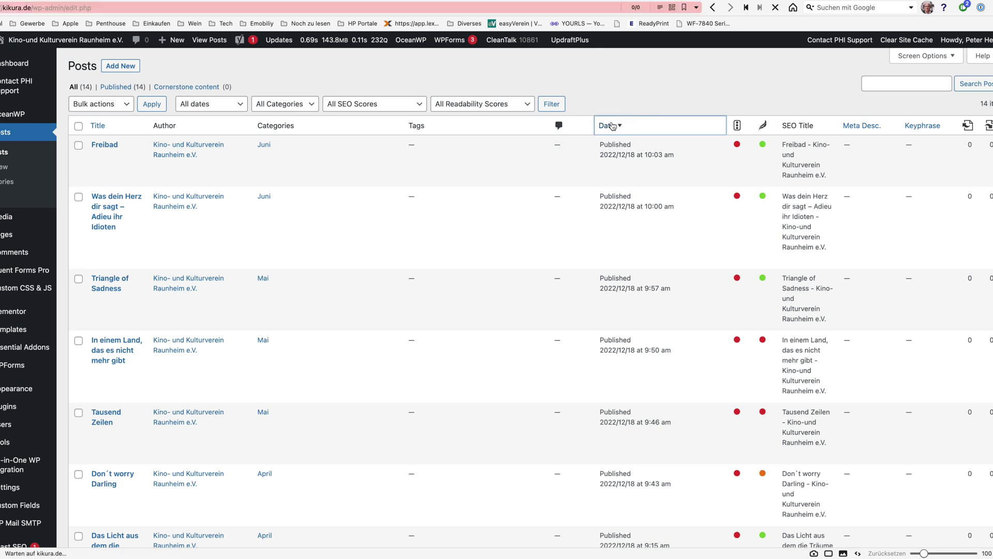
pyautogui.click(612, 126)
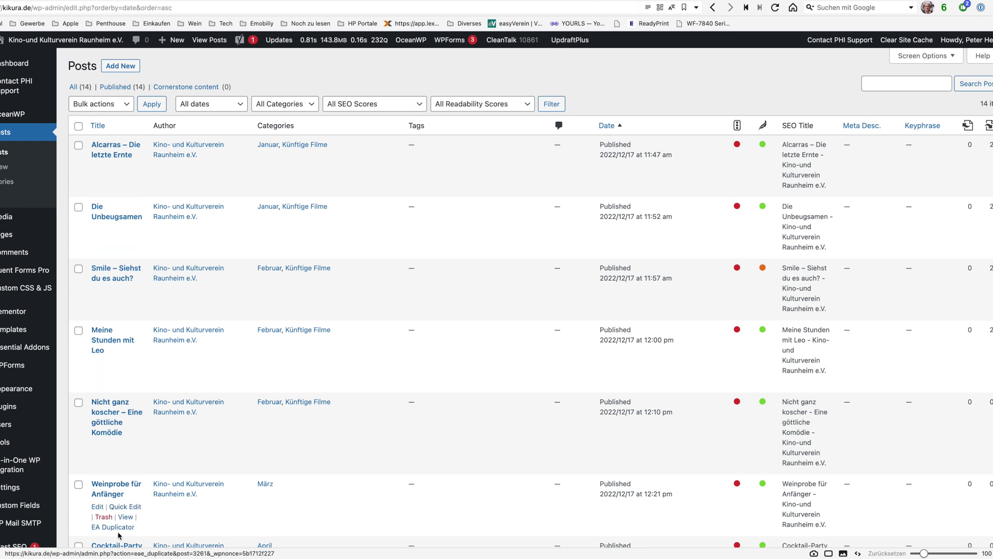
pyautogui.scroll(-1, 116, 475)
pyautogui.scroll(-4, 117, 475)
pyautogui.scroll(5, 117, 466)
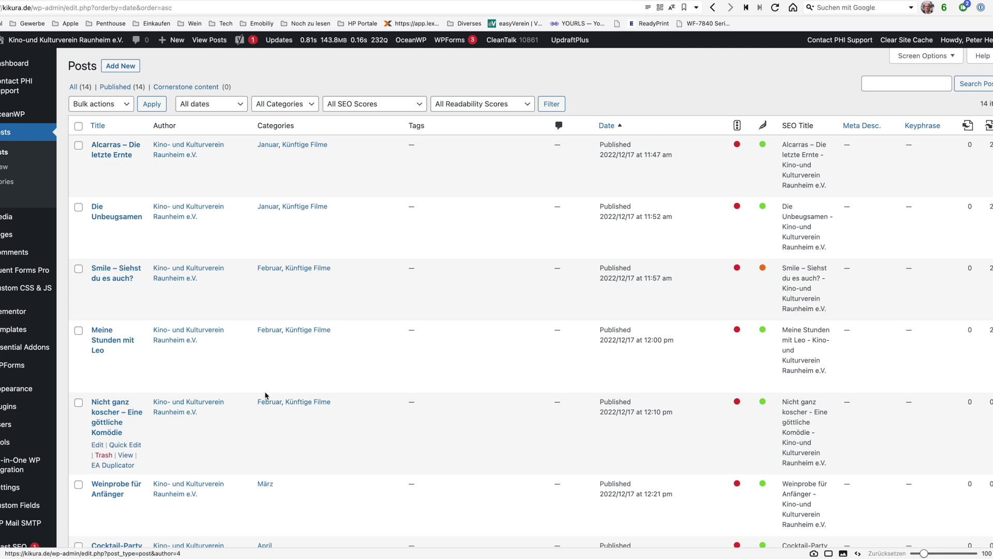
pyautogui.scroll(-20, 109, 465)
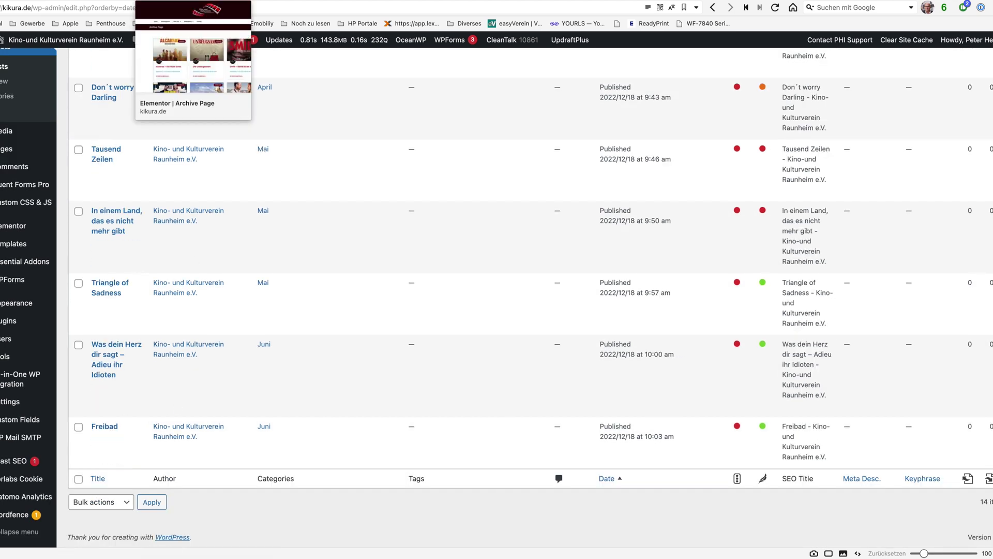
# Compare the list with the Elementor archive grid, checking Alcarras' 2022/12/17 publish date
pyautogui.click(193, 1)
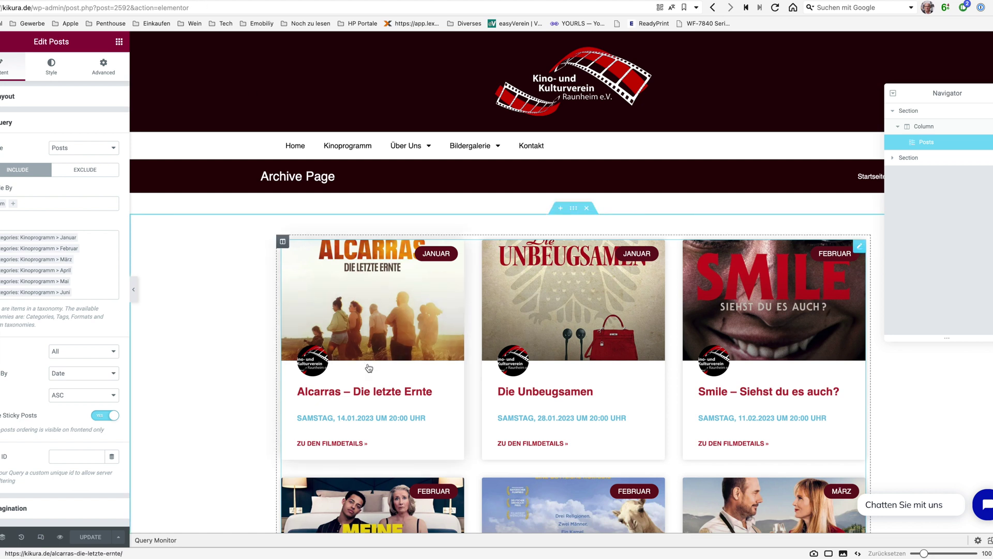
pyautogui.scroll(-12, 369, 368)
pyautogui.scroll(-10, 727, 424)
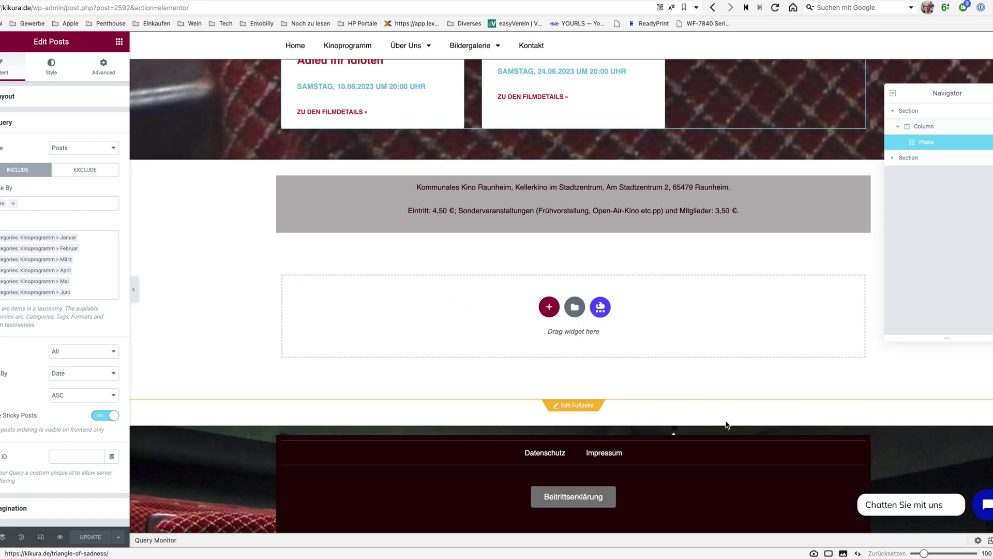
pyautogui.scroll(6, 704, 243)
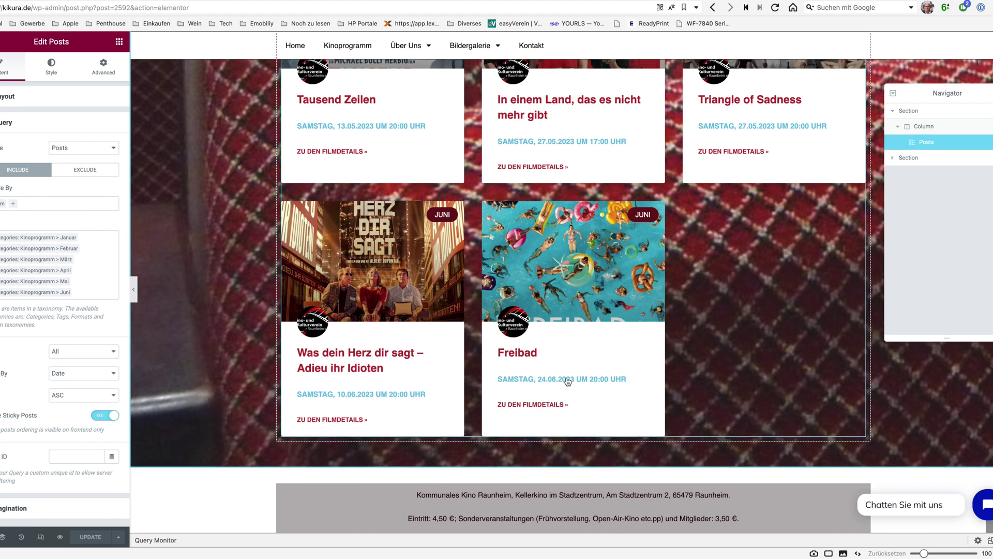
pyautogui.scroll(15, 568, 381)
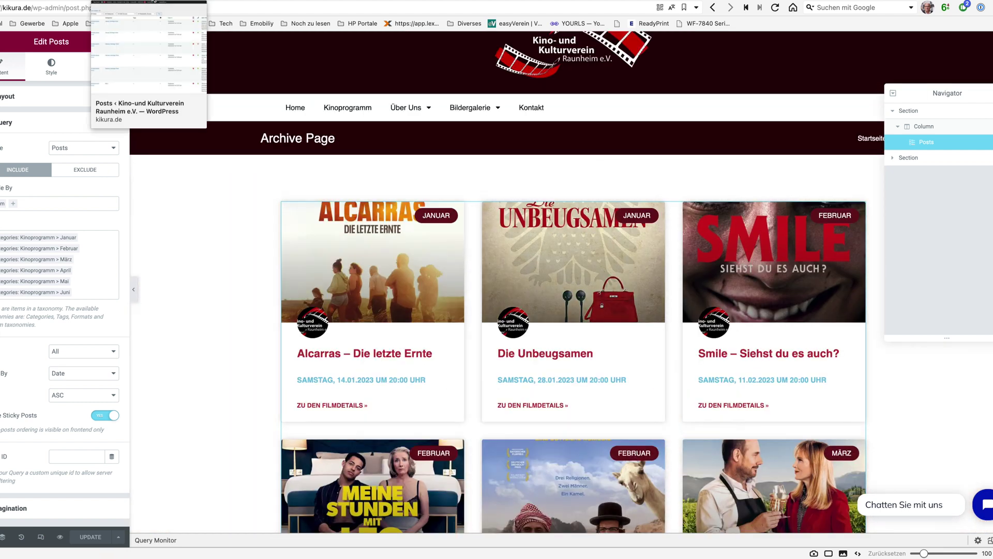
pyautogui.click(154, 3)
pyautogui.scroll(10, 272, 263)
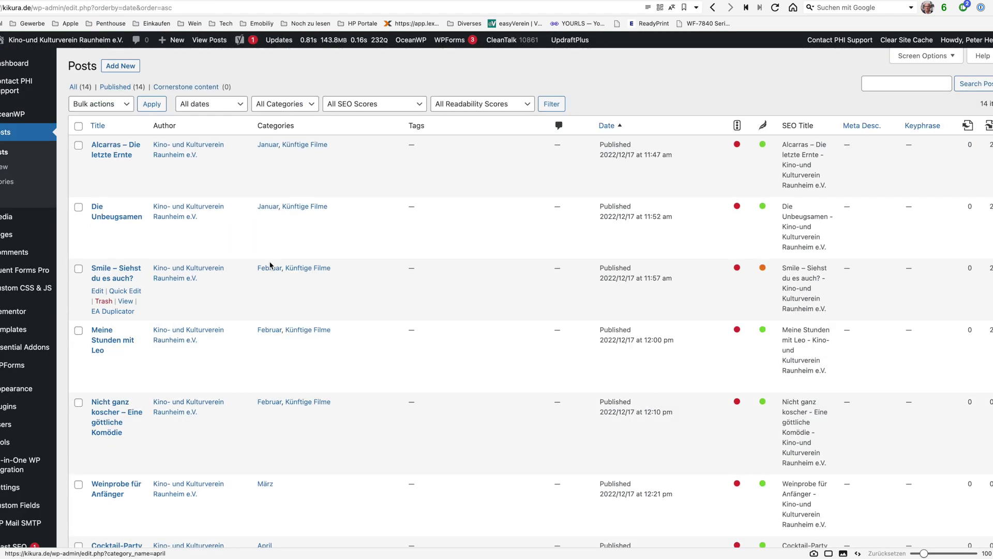
pyautogui.moveTo(603, 157); pyautogui.dragTo(686, 156)
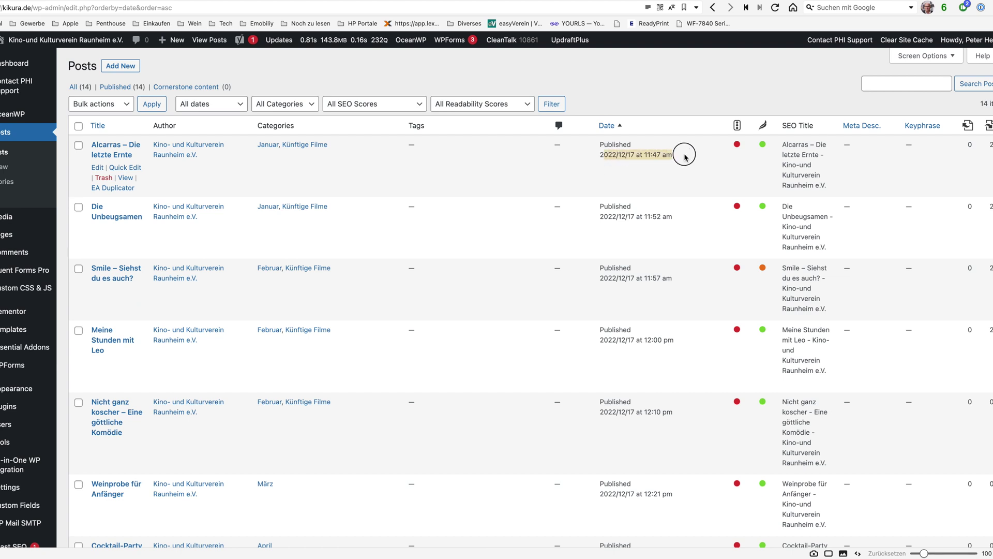
pyautogui.click(631, 164)
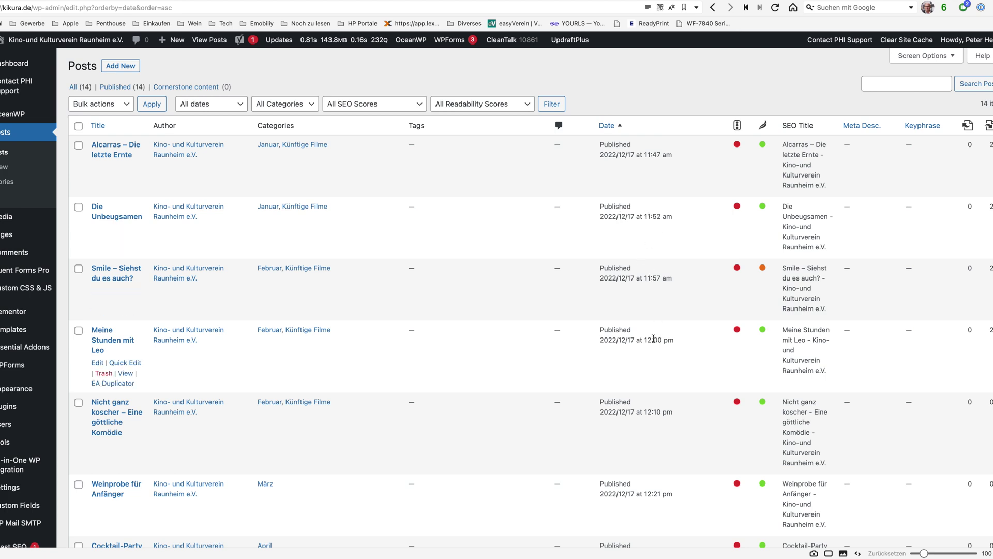
pyautogui.scroll(-5, 667, 478)
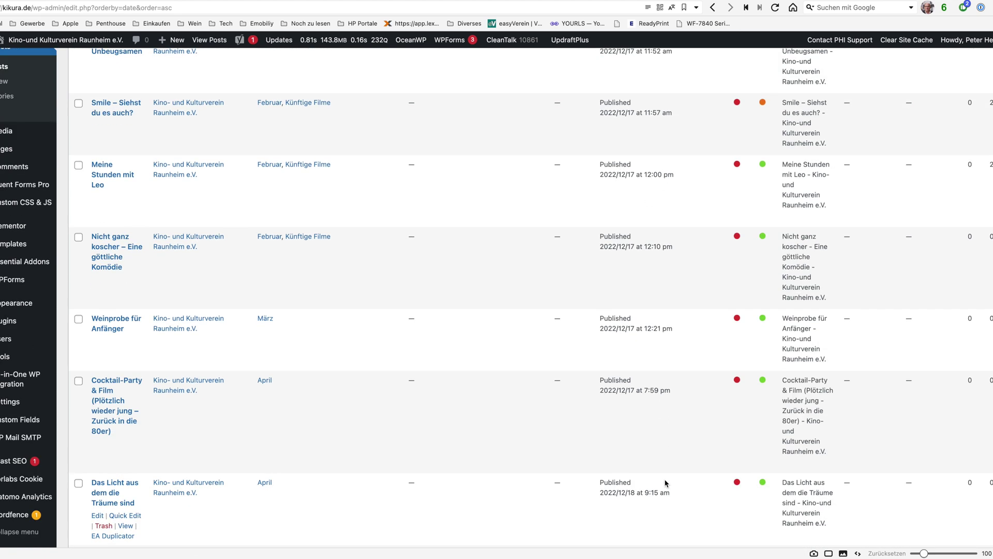
pyautogui.scroll(-4, 666, 483)
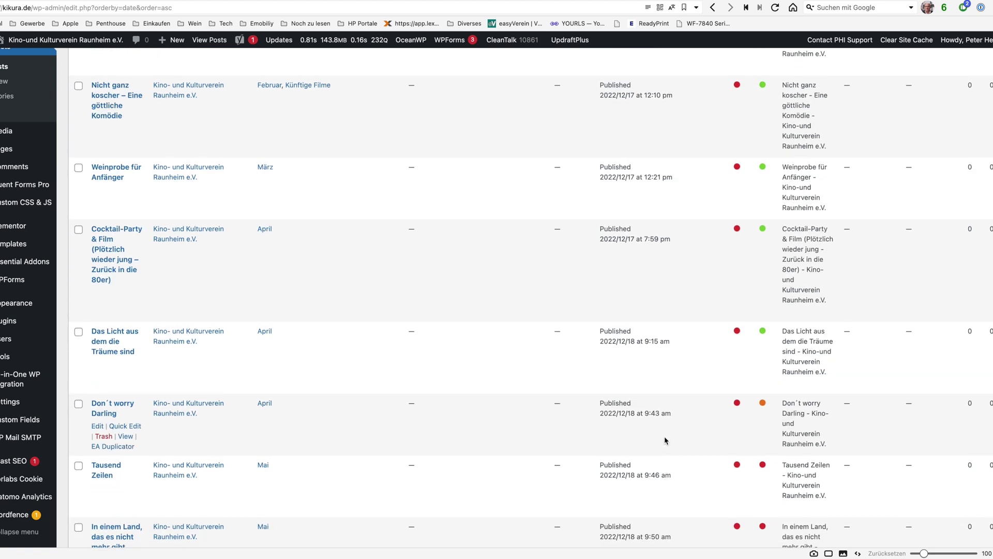
pyautogui.scroll(9, 493, 451)
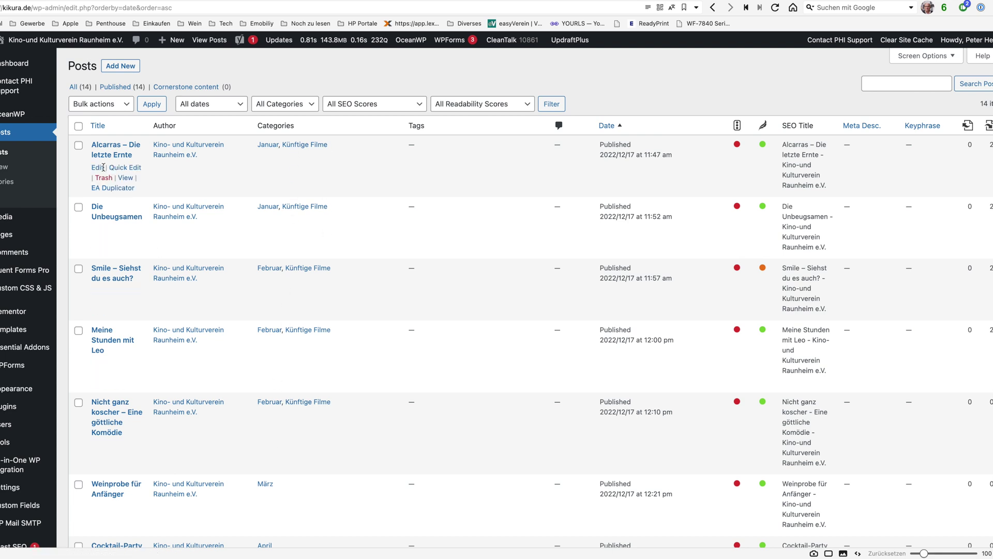
# Give Alcarras – Die letzte Ernte a Sort Date of 10, update it, and return to Posts
pyautogui.click(98, 168)
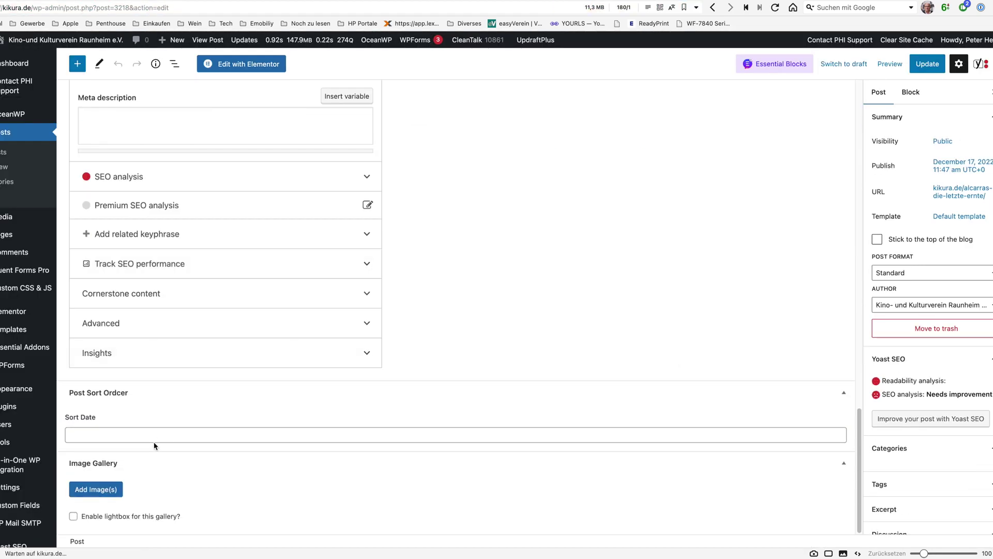
pyautogui.click(154, 436)
pyautogui.write('10')
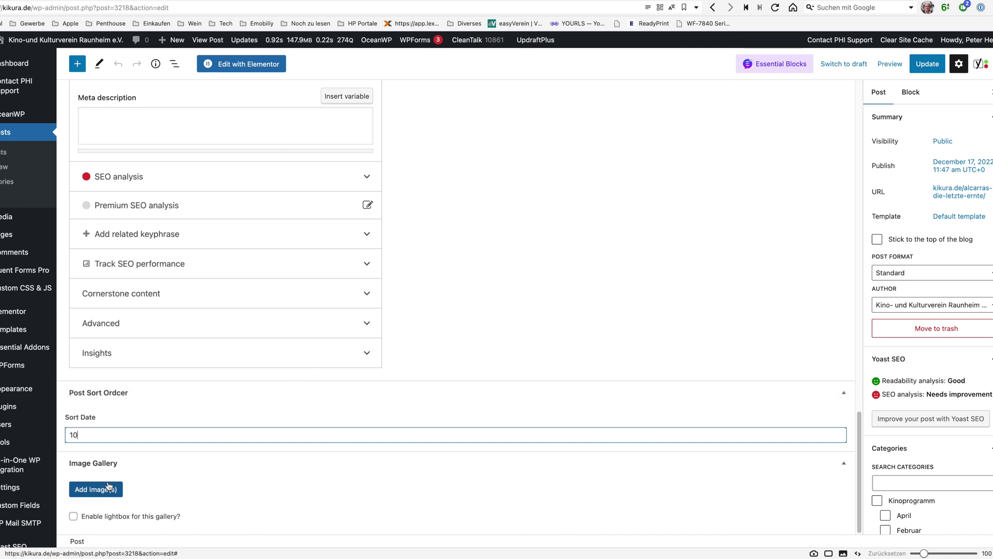
pyautogui.click(934, 64)
pyautogui.moveTo(53, 237)
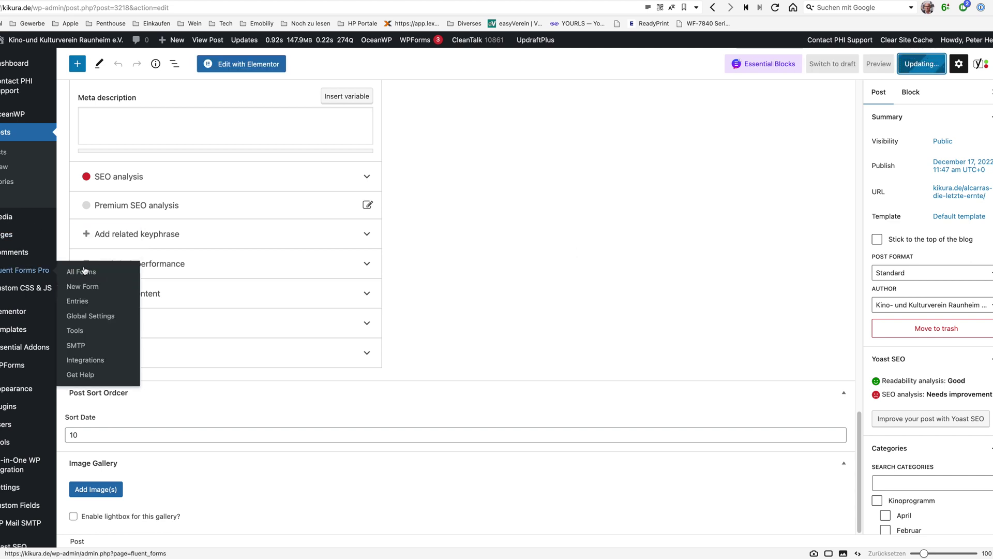
pyautogui.click(7, 134)
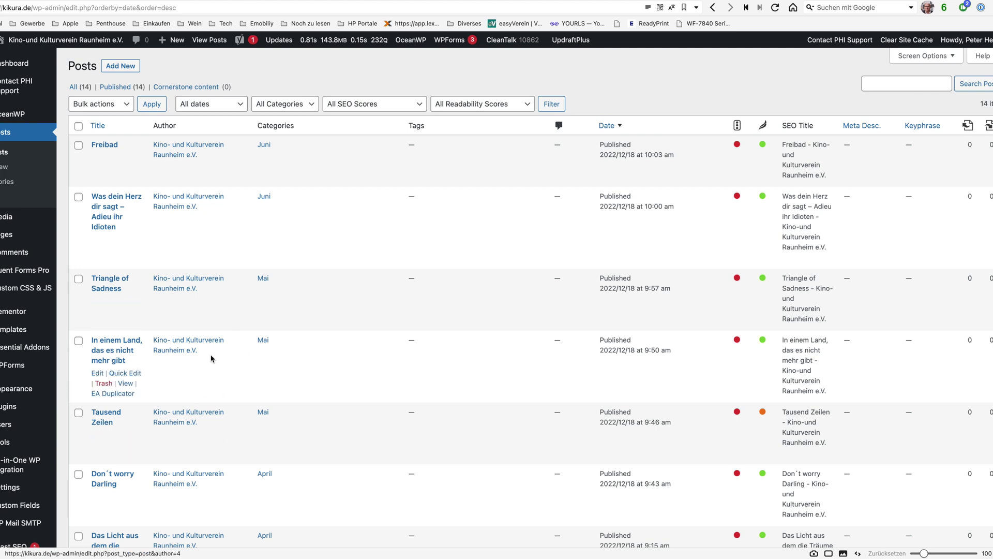
# Select lines 1–7 of the post-sort-on-acf snippet on GitHub, then return to WordPress Posts
pyautogui.moveTo(197, 1)
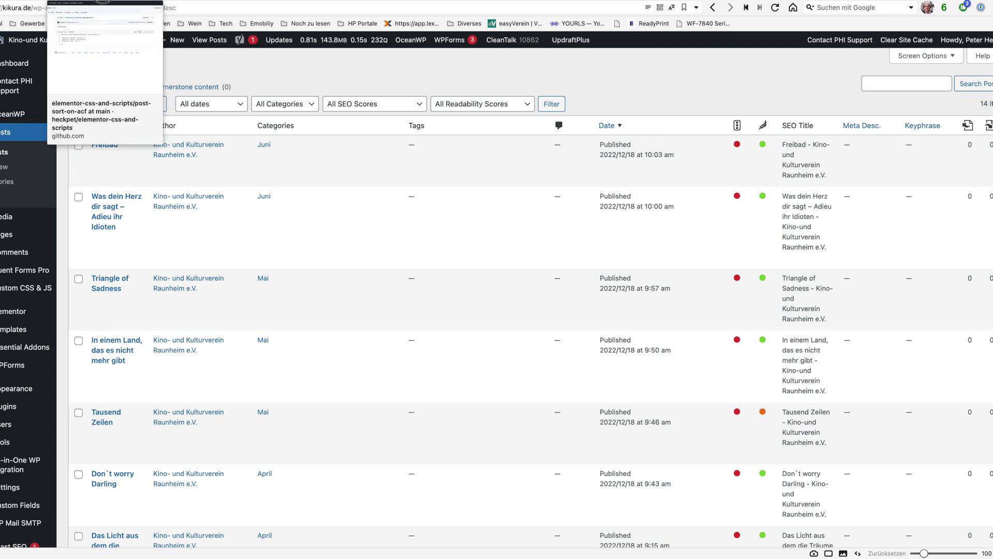
pyautogui.click(109, 1)
pyautogui.moveTo(214, 253); pyautogui.dragTo(247, 318)
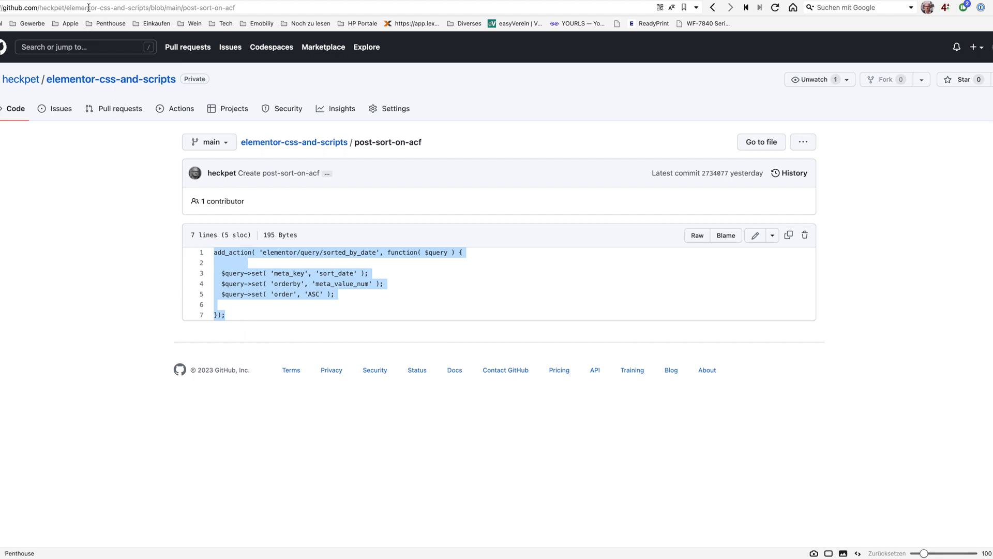
pyautogui.hotkey('ctrl', 'Tab')
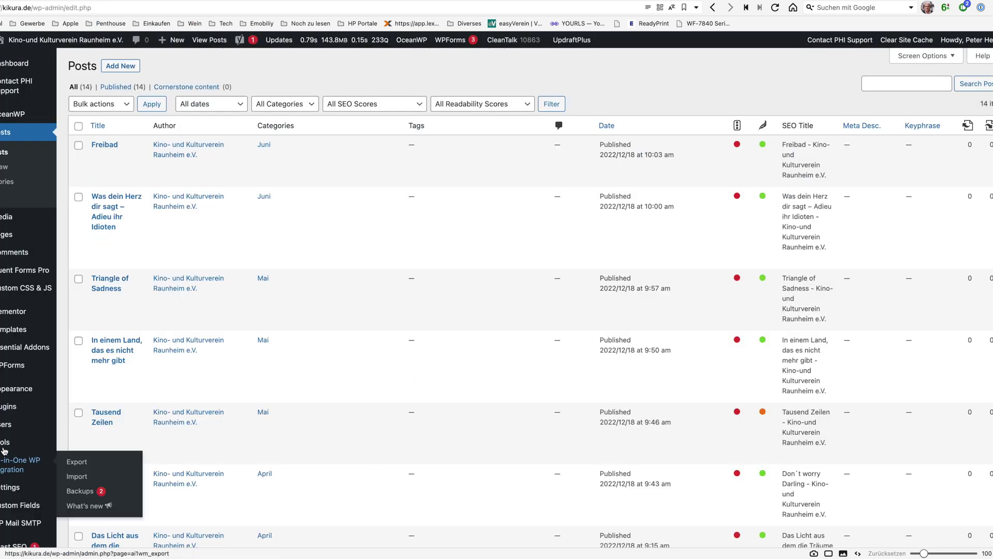
# Open OceanWP's functions.php in the Theme File Editor and place the cursor on empty line 25
pyautogui.moveTo(12, 393)
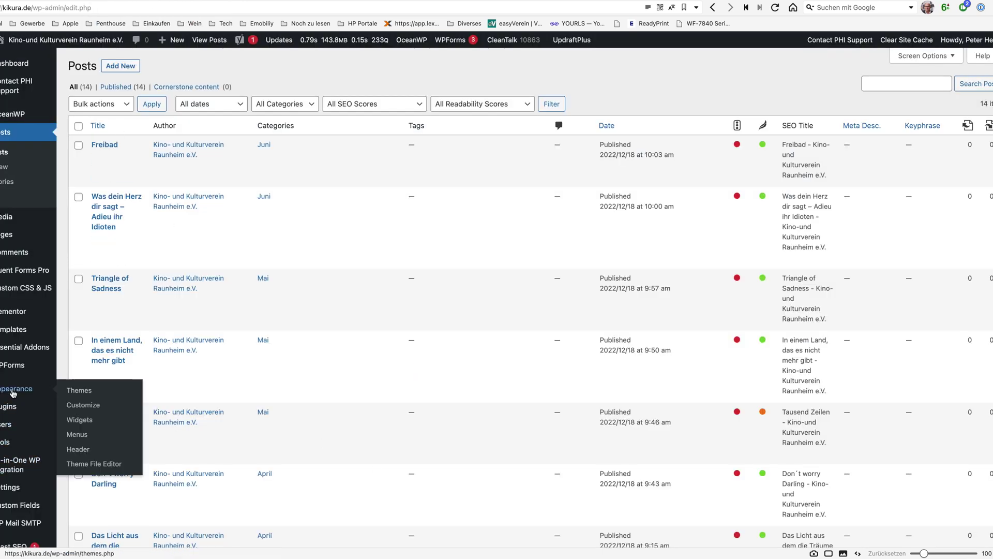
pyautogui.click(102, 468)
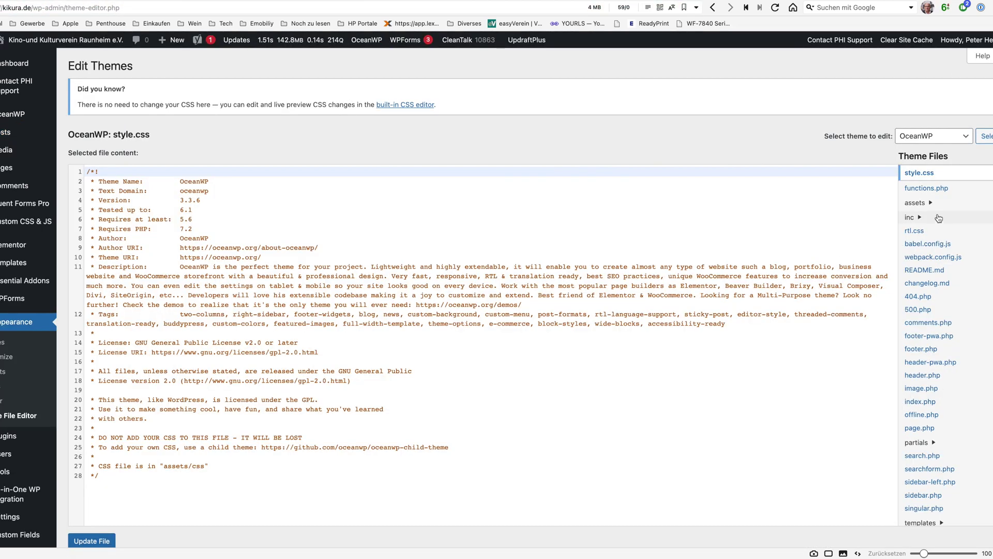
pyautogui.click(933, 189)
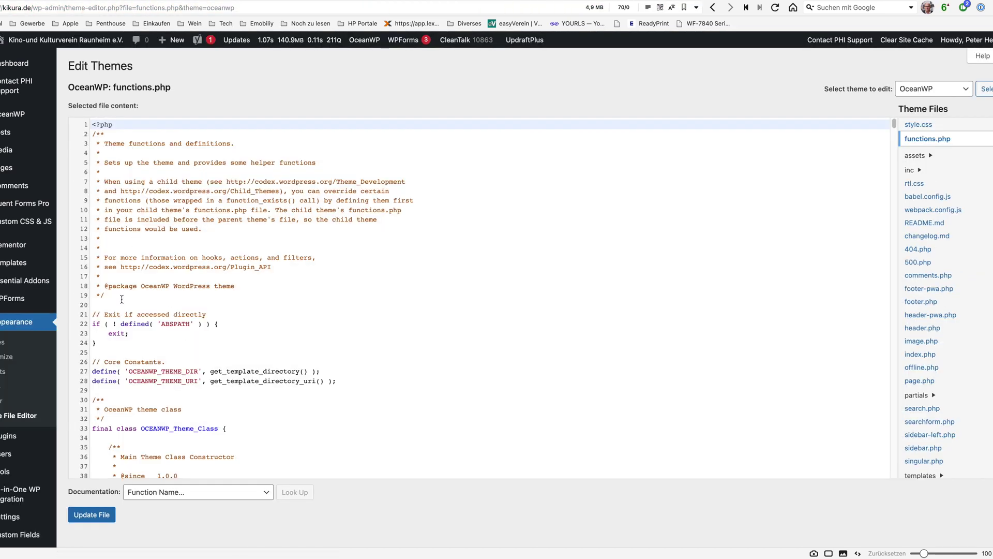
pyautogui.click(116, 303)
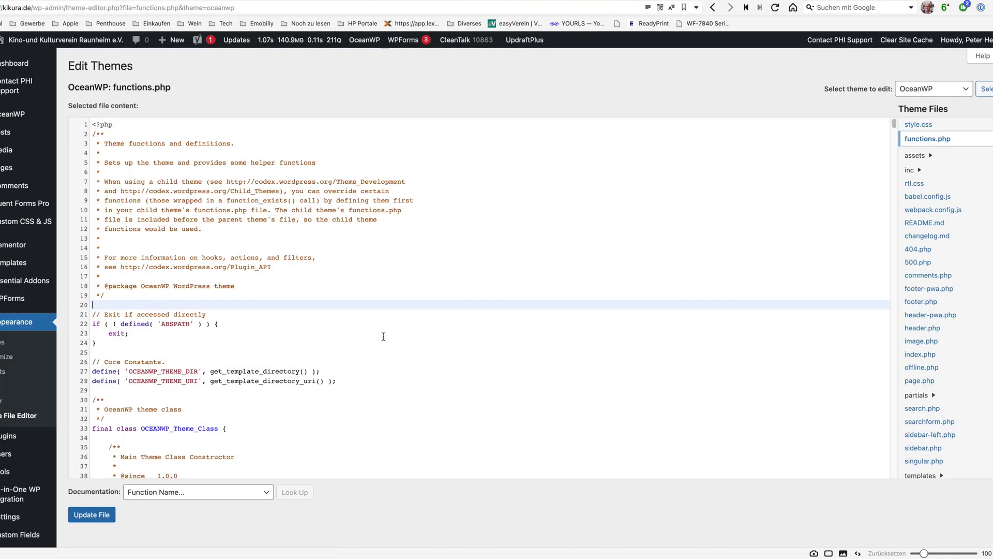
pyautogui.click(121, 354)
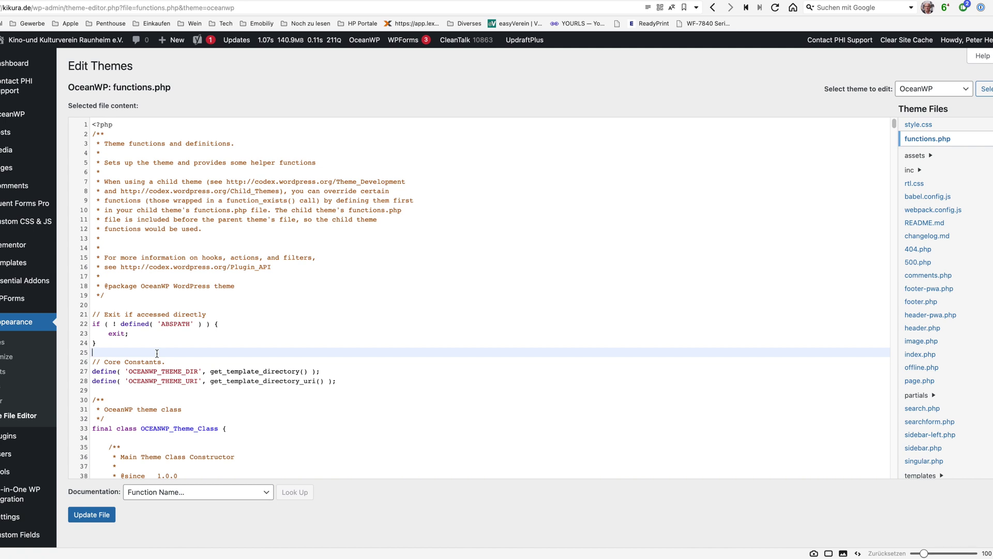
pyautogui.moveTo(21, 228)
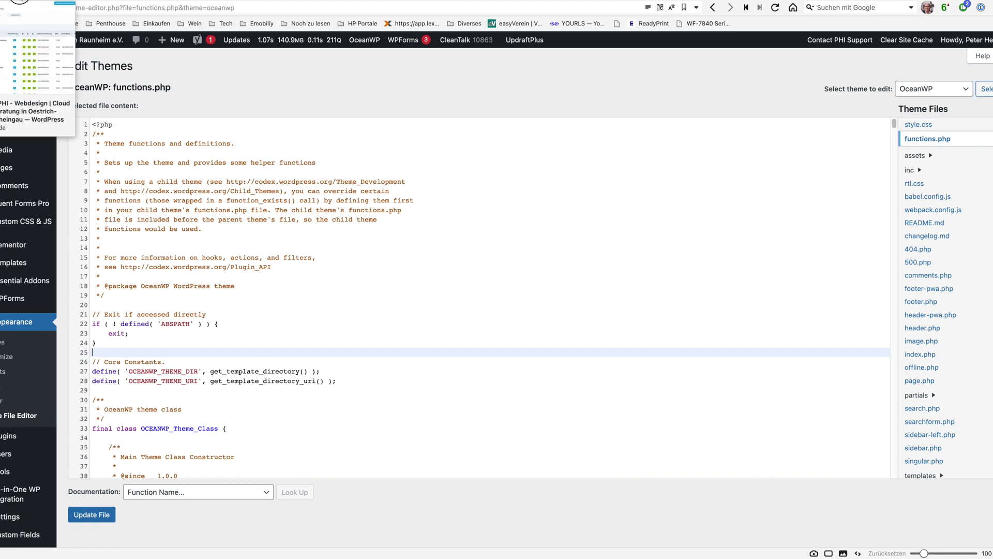
# In MainWP, load the saved 'Sort Posts by ACF' snippet from Code Snippets
pyautogui.click(19, 1)
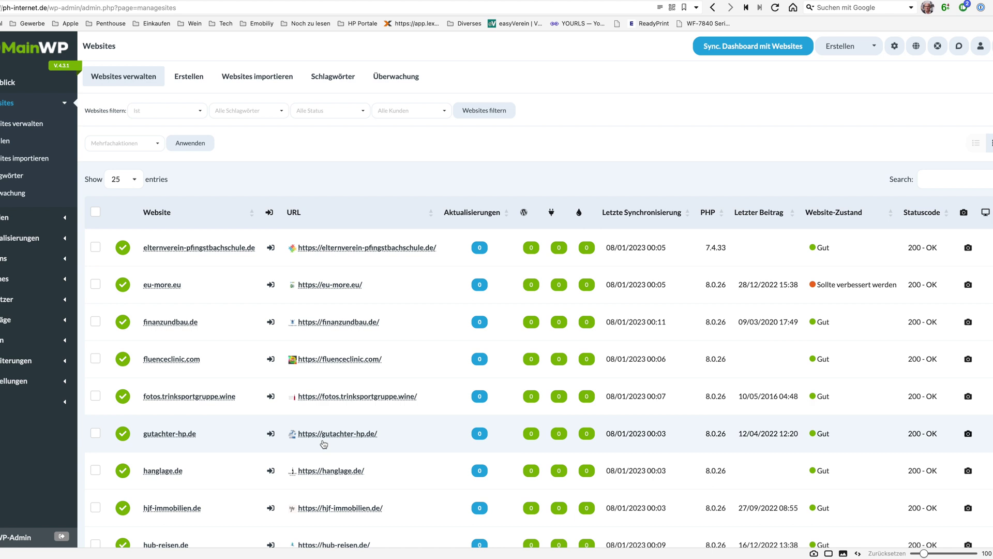
pyautogui.click(15, 360)
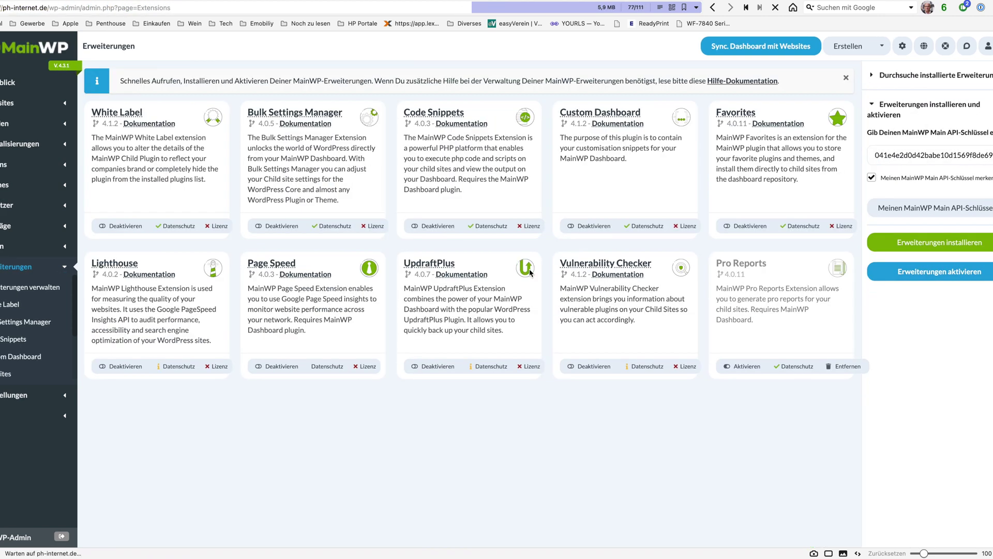
pyautogui.click(443, 117)
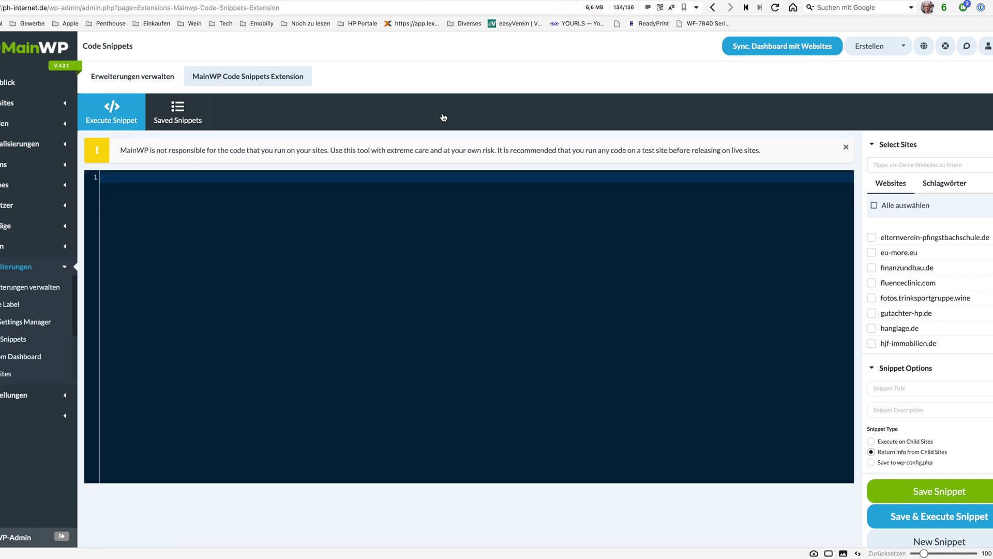
pyautogui.click(187, 115)
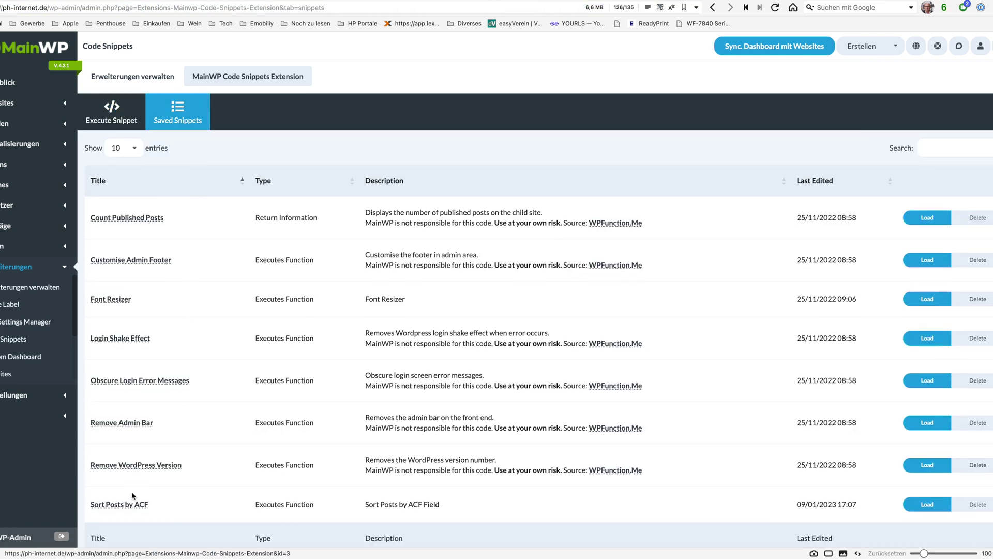
pyautogui.click(135, 506)
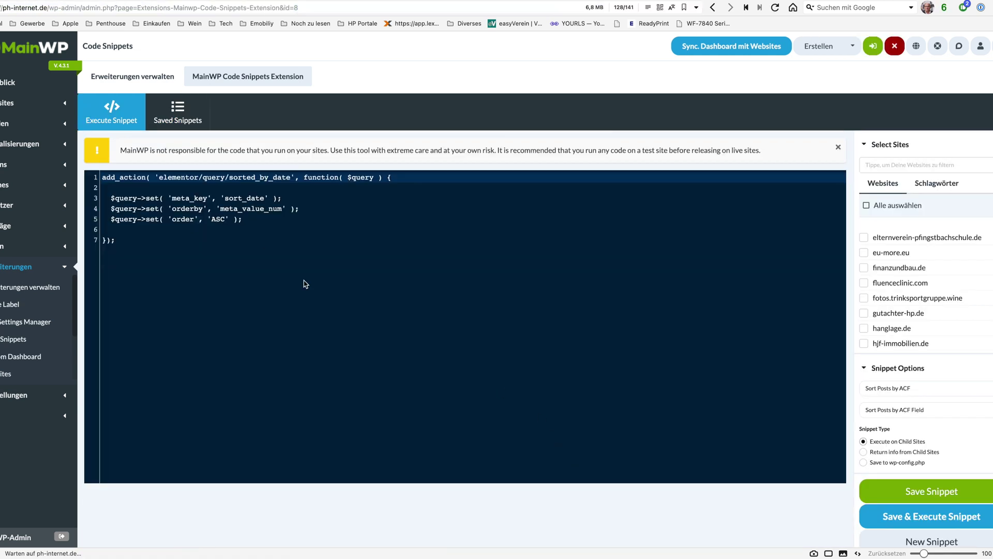
# Set kikura.de as the snippet's only target site
pyautogui.click(866, 206)
pyautogui.click(867, 206)
pyautogui.scroll(-3, 887, 290)
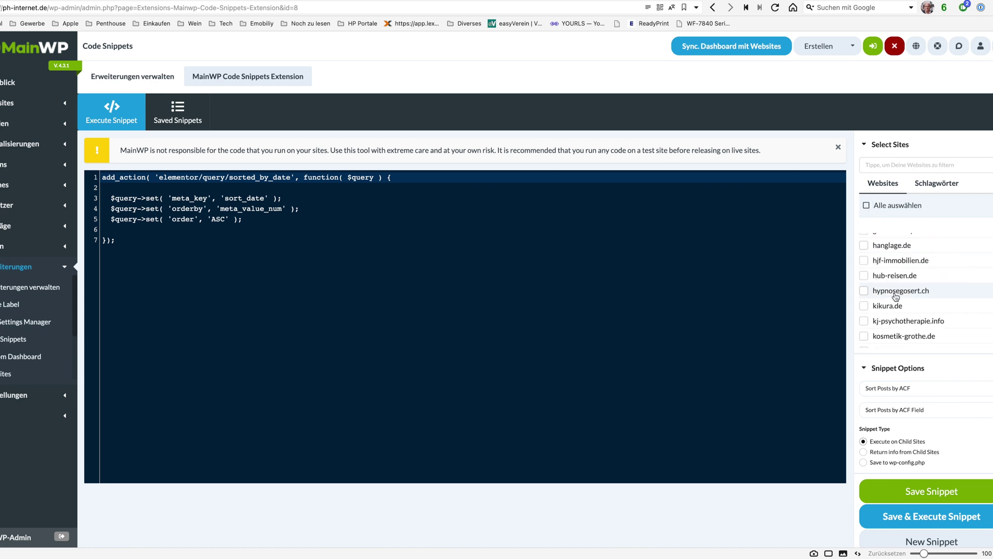
pyautogui.click(864, 306)
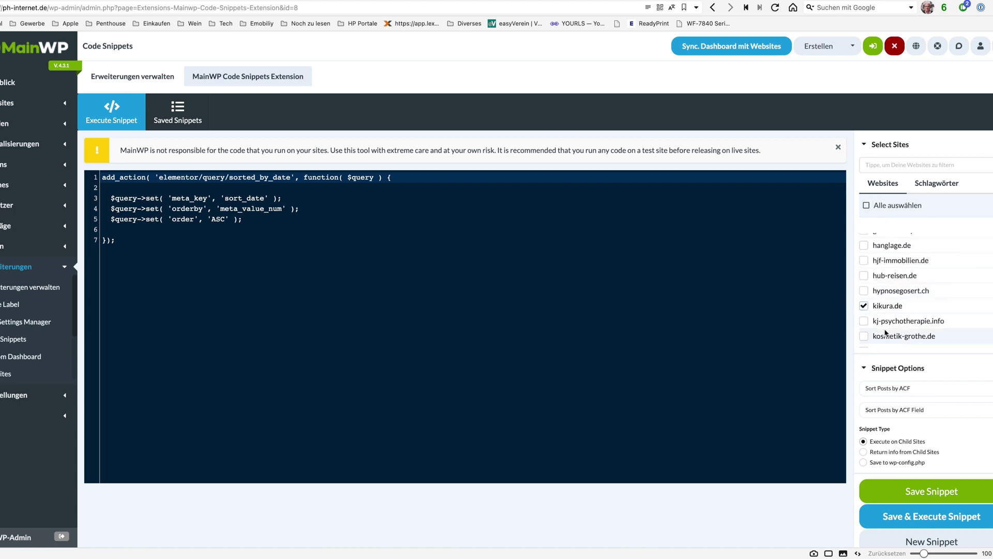
# Save and execute the 'Sort Posts by ACF' snippet on kikura.de, then close the finished console
pyautogui.click(933, 520)
pyautogui.click(525, 98)
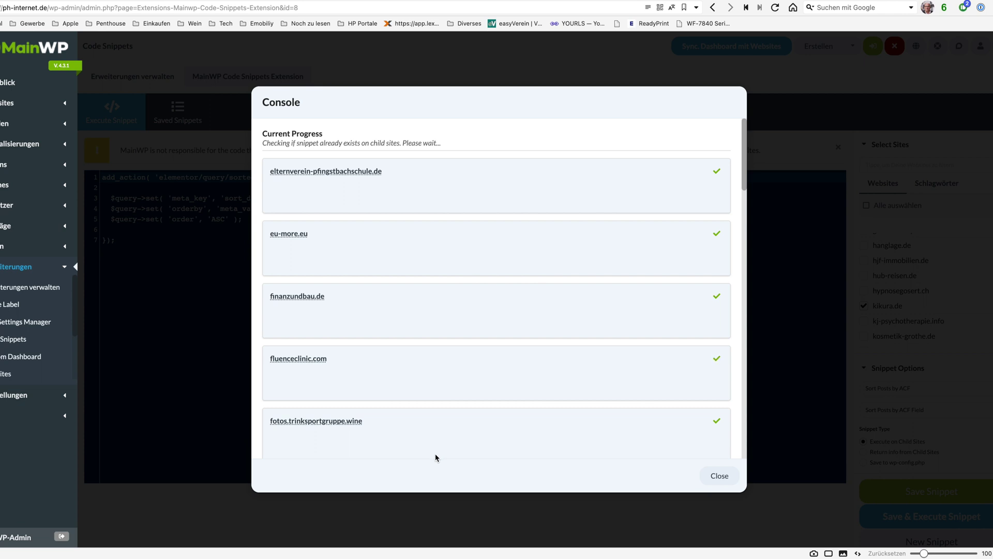
pyautogui.scroll(-15, 618, 428)
pyautogui.scroll(-6, 619, 427)
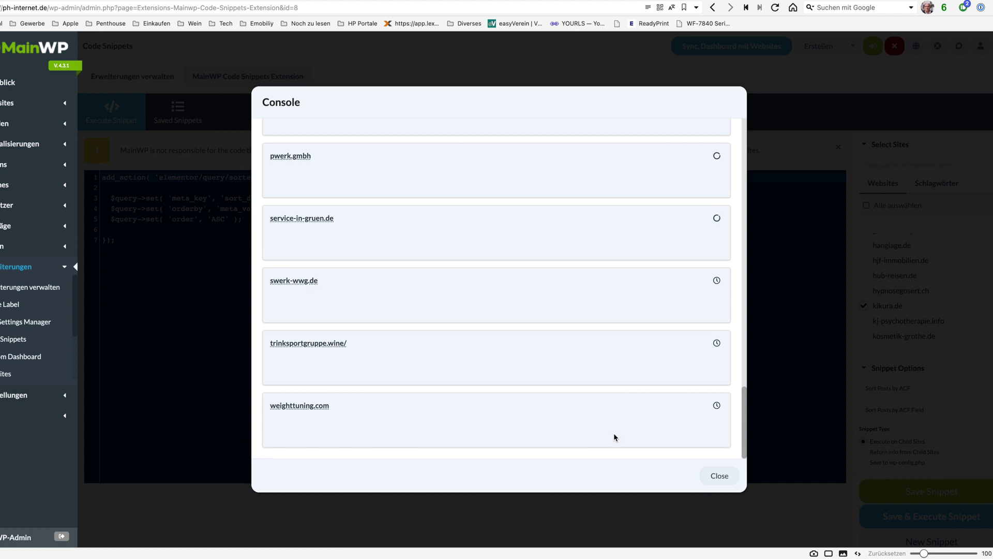
pyautogui.scroll(8, 616, 420)
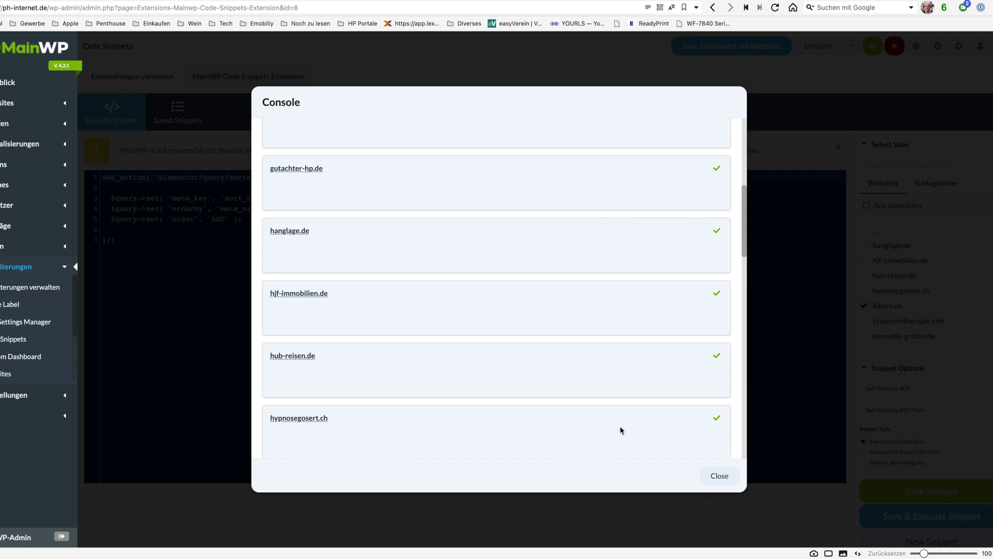
pyautogui.scroll(-2, 619, 427)
pyautogui.scroll(-6, 621, 429)
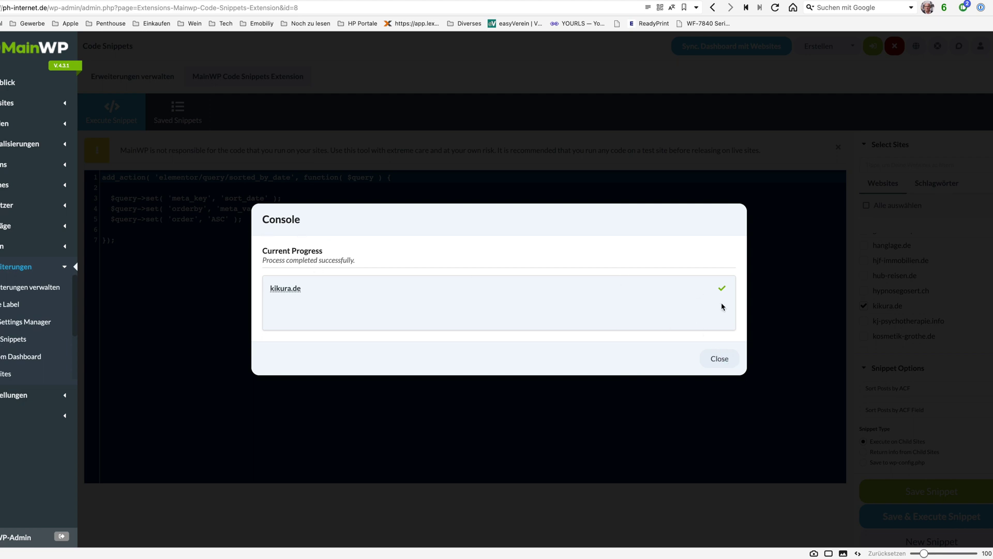
pyautogui.click(719, 361)
# Copy the Archive Page's Posts widget, then exit Elementor to the WordPress edit screen
pyautogui.hotkey('ctrl', 'Tab')
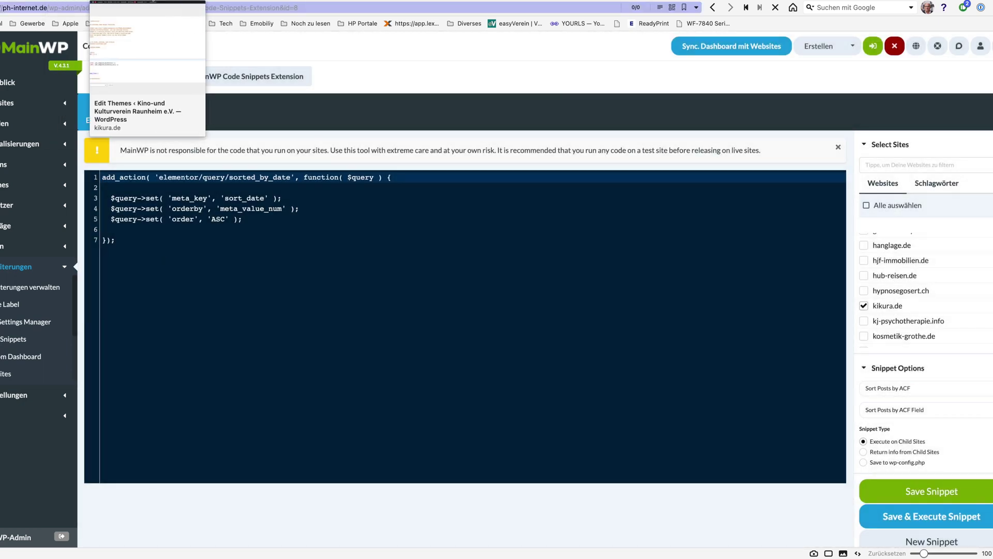
pyautogui.hotkey('ctrl', 'Tab')
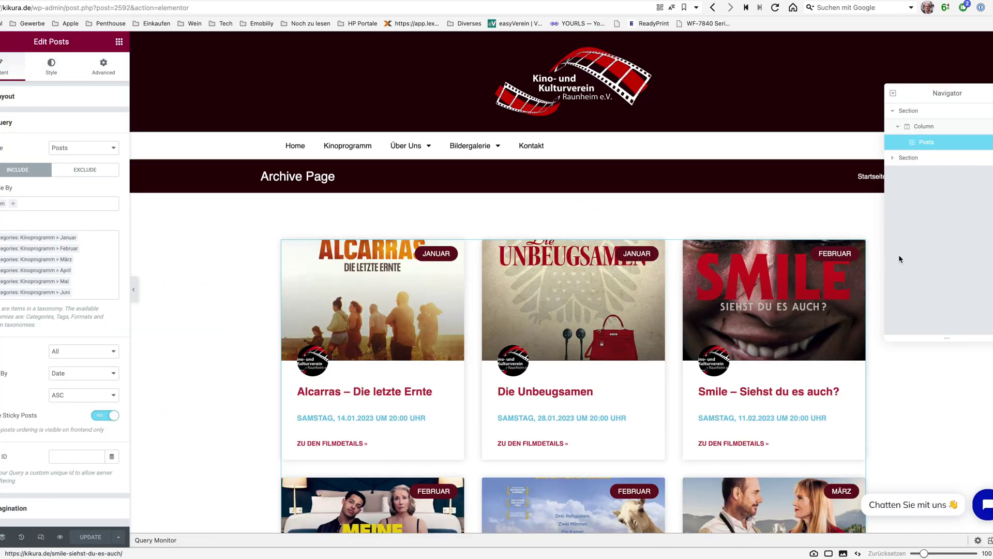
pyautogui.rightClick(860, 247)
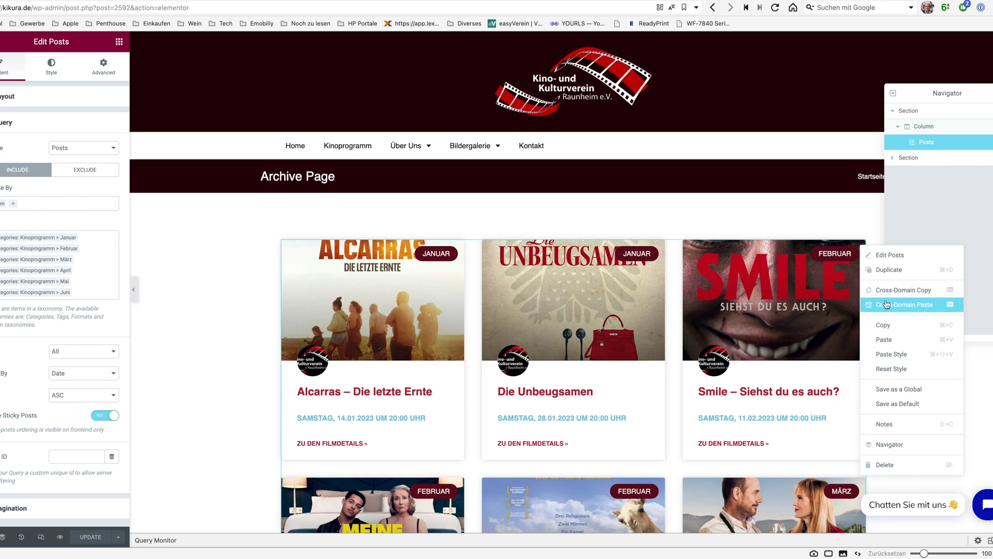
pyautogui.click(890, 327)
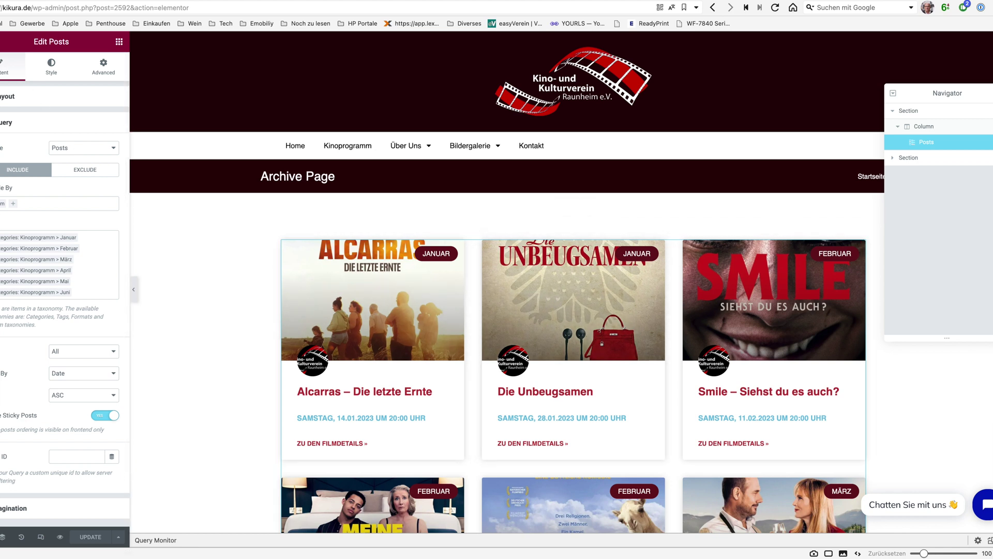
pyautogui.click(119, 41)
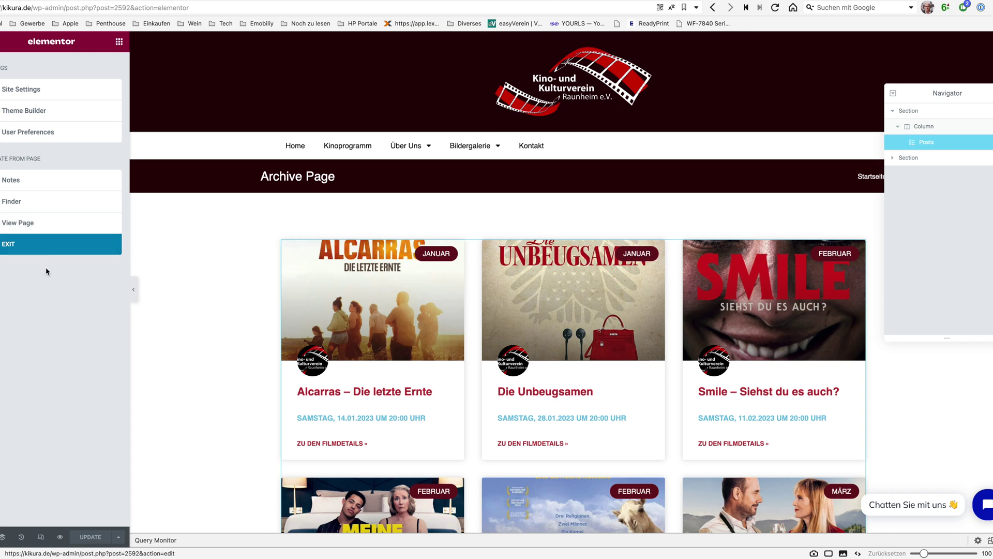
pyautogui.click(39, 249)
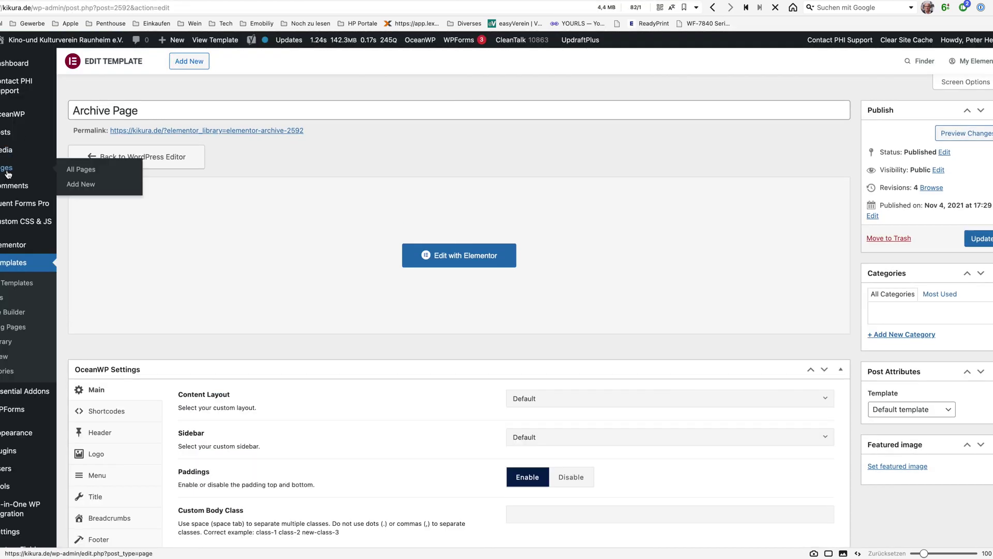
# Add and publish a new page titled 'Sort by ACF', then open it with Elementor
pyautogui.click(8, 174)
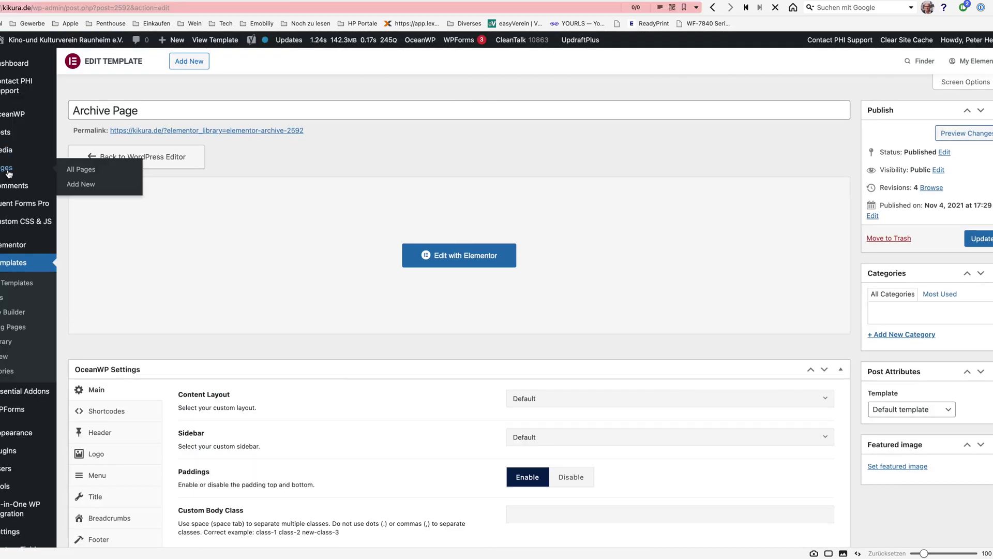
pyautogui.click(124, 67)
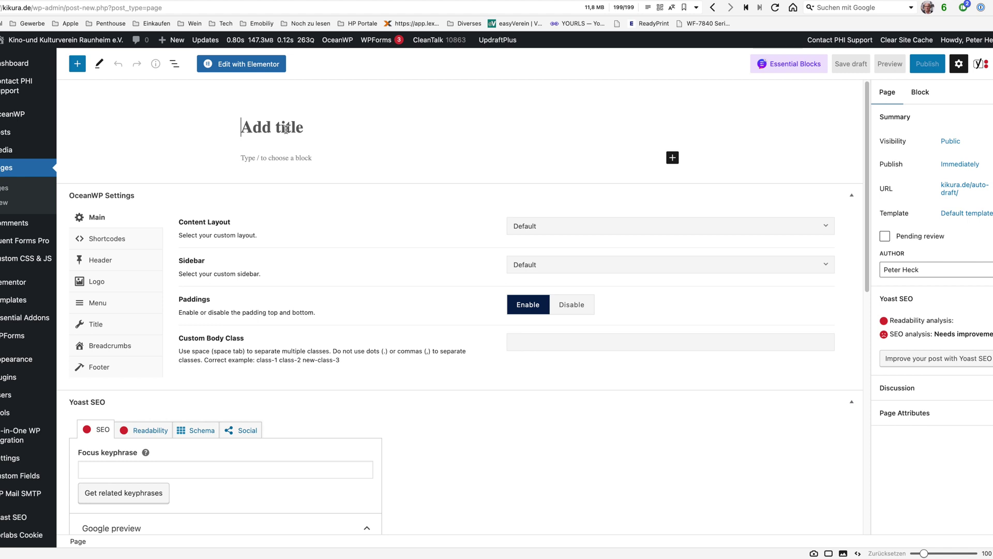
pyautogui.write('Sort')
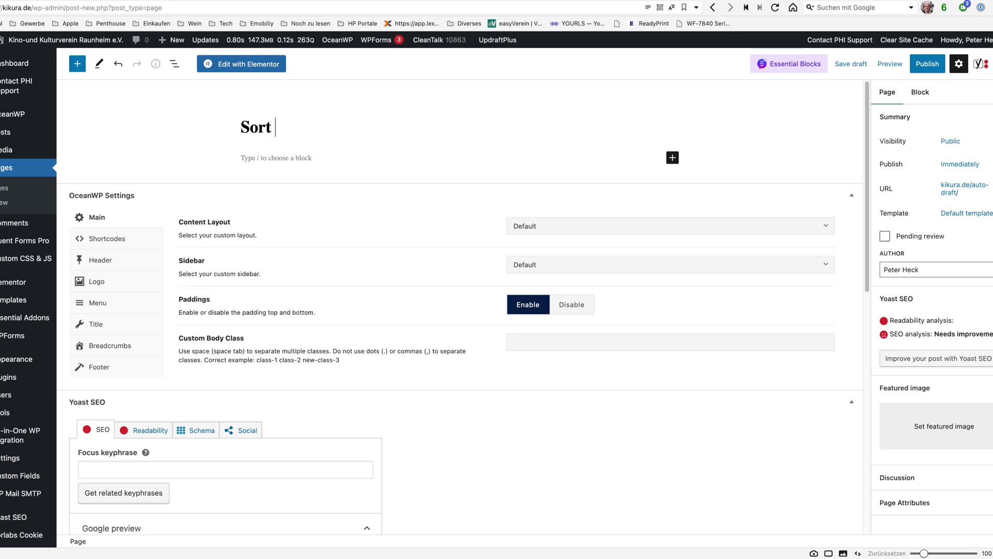
pyautogui.write(' by ACF')
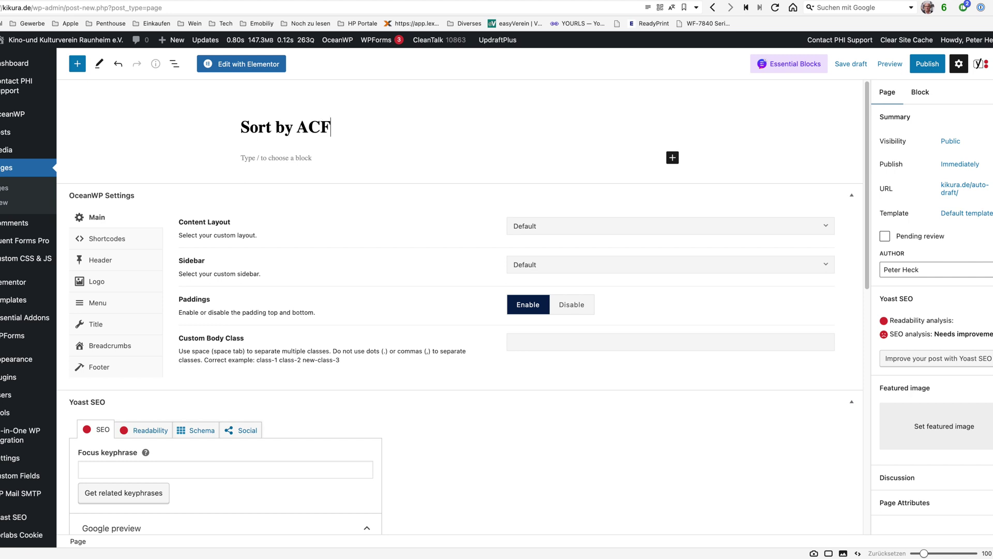
pyautogui.click(936, 68)
pyautogui.click(937, 68)
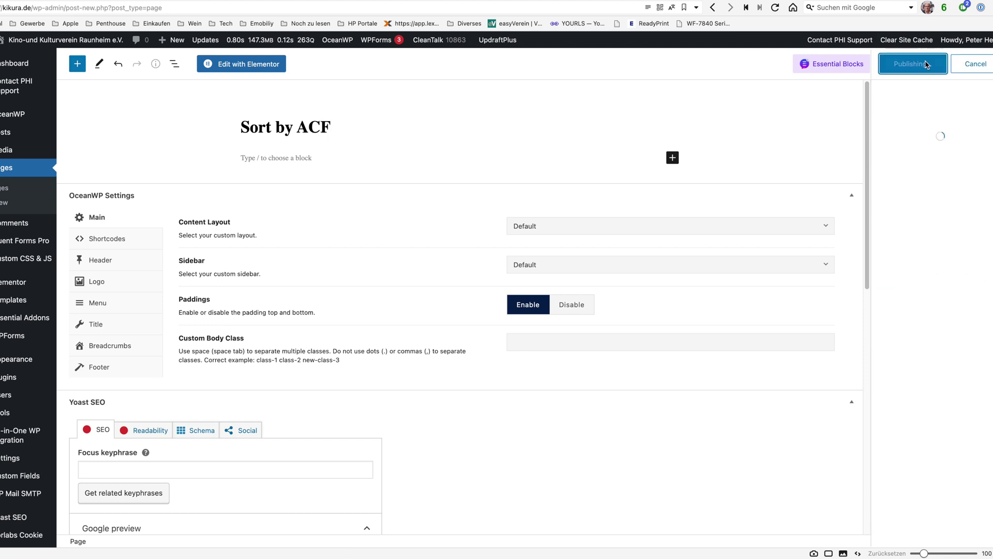
pyautogui.click(254, 64)
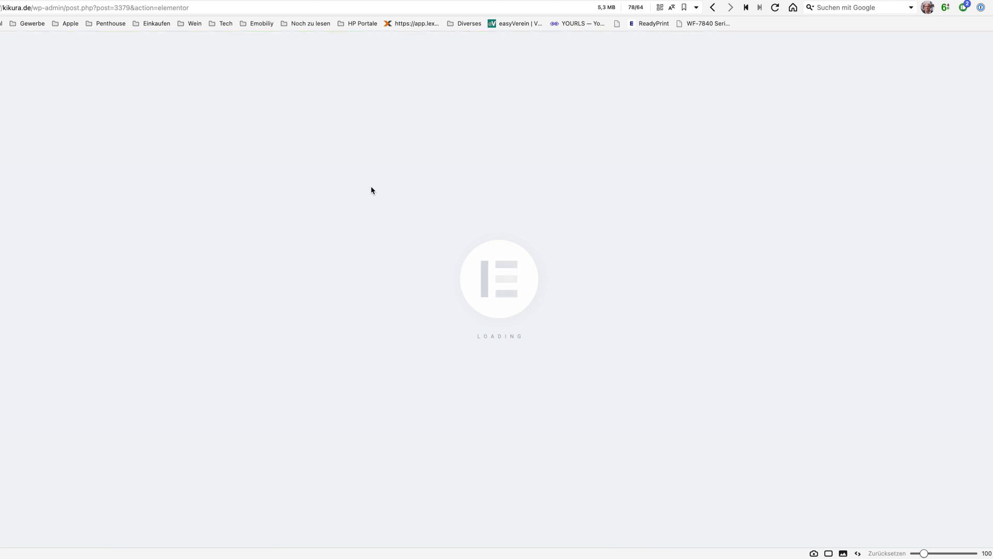
# Set the page layout to Elementor Full Width and paste the copied Posts widget into the empty section
pyautogui.rightClick(376, 288)
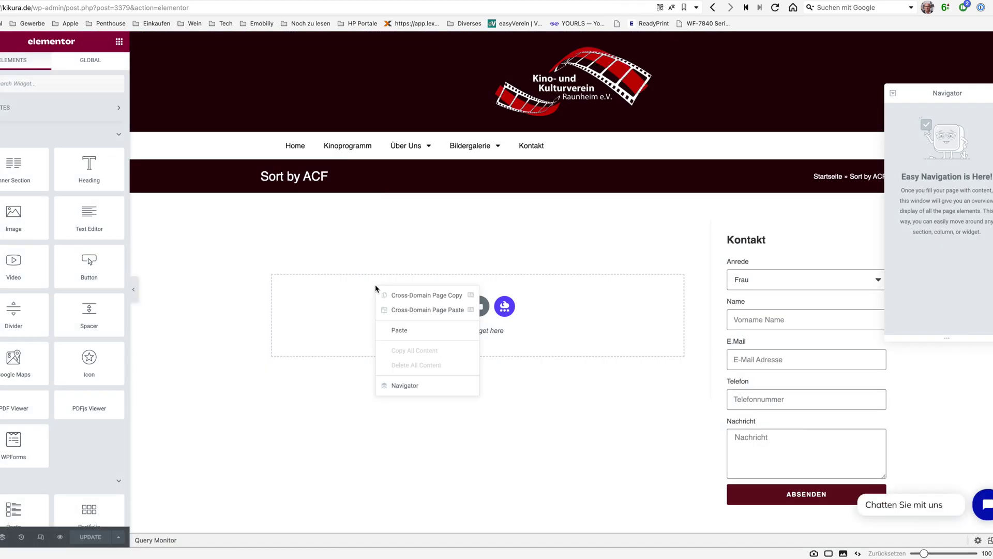
pyautogui.click(371, 287)
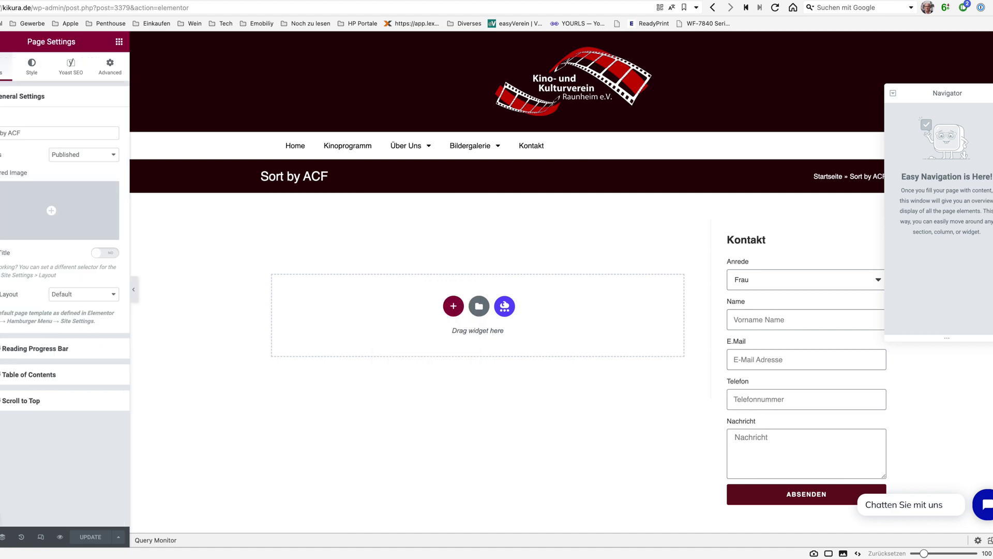
pyautogui.click(74, 294)
pyautogui.click(83, 316)
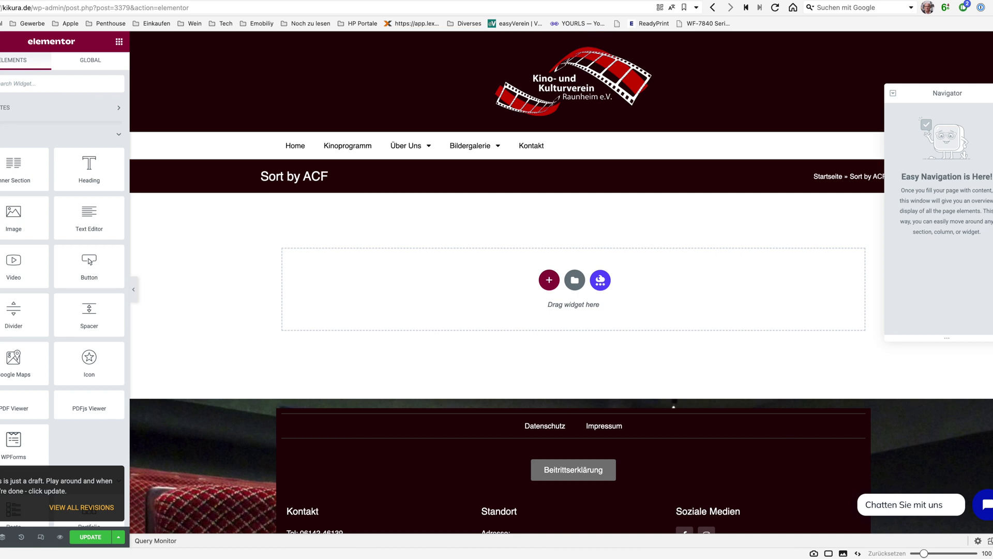
pyautogui.rightClick(491, 256)
pyautogui.click(499, 264)
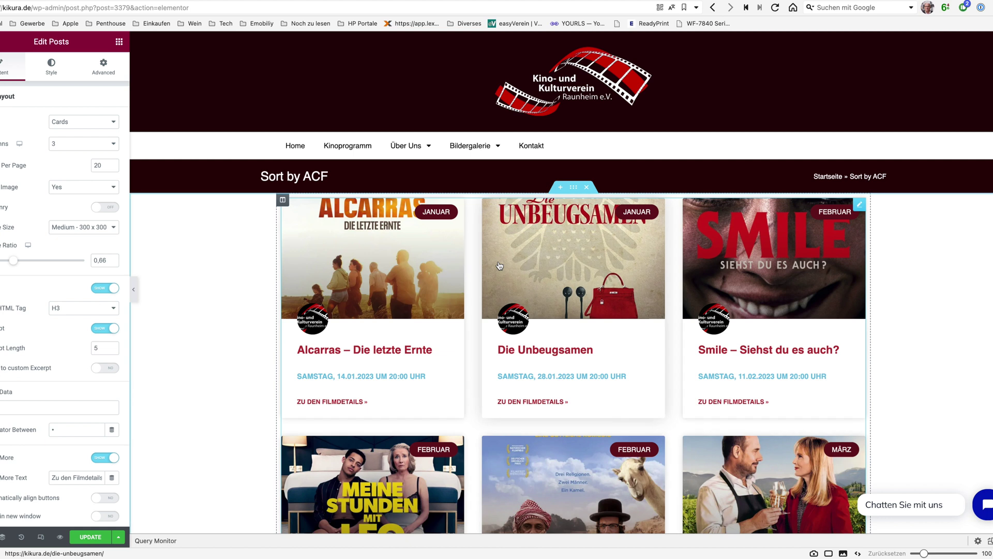
# Give the film grid section a margin of 40
pyautogui.click(573, 187)
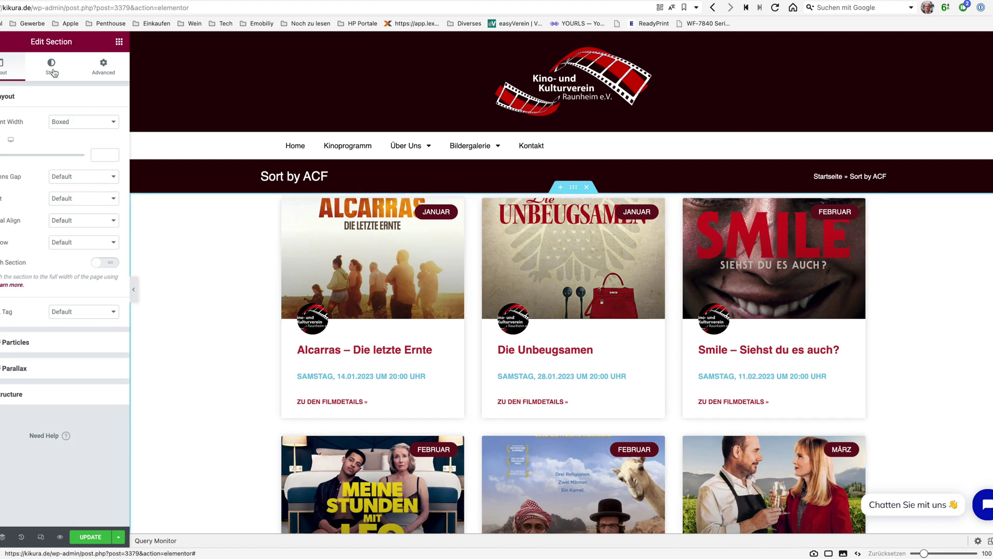
pyautogui.click(103, 66)
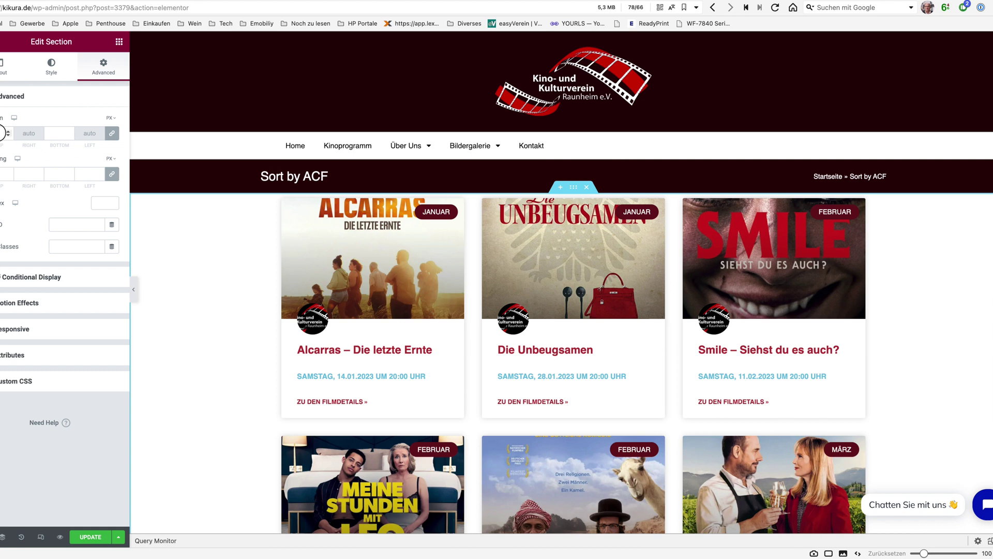
pyautogui.write('40')
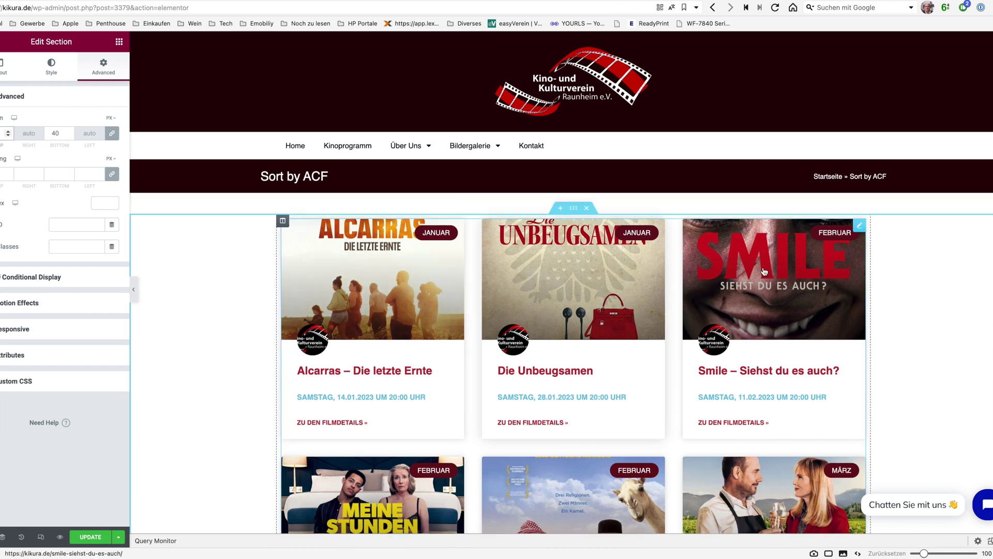
# Remove the März, April, Mai and Juni categories from the Posts widget's query
pyautogui.click(858, 228)
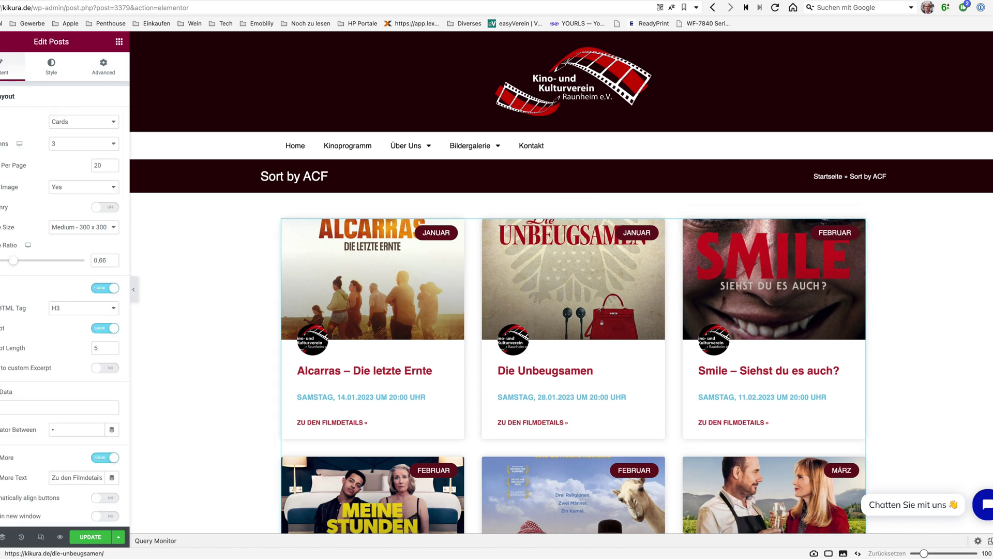
pyautogui.scroll(-5, 48, 422)
pyautogui.click(37, 430)
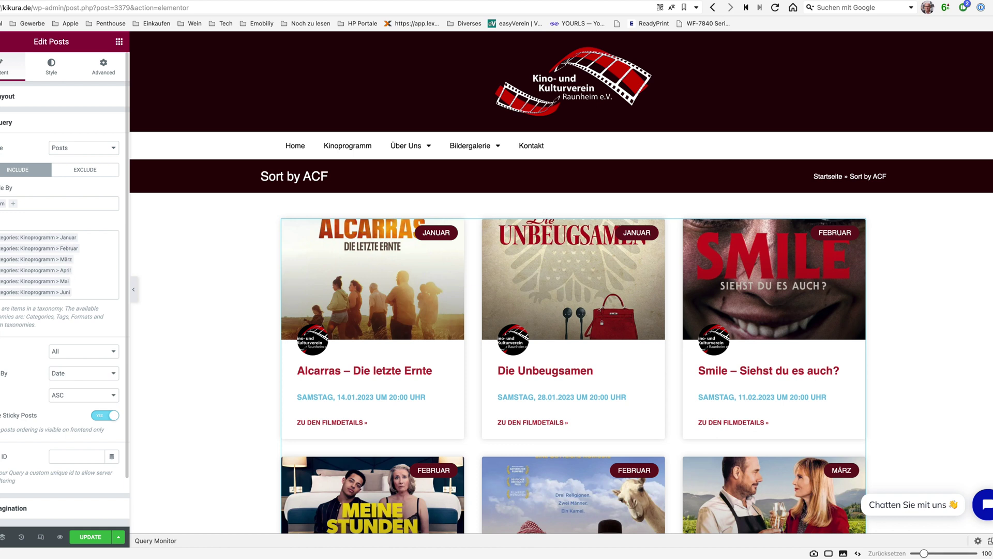
pyautogui.click(2, 259)
pyautogui.click(2, 260)
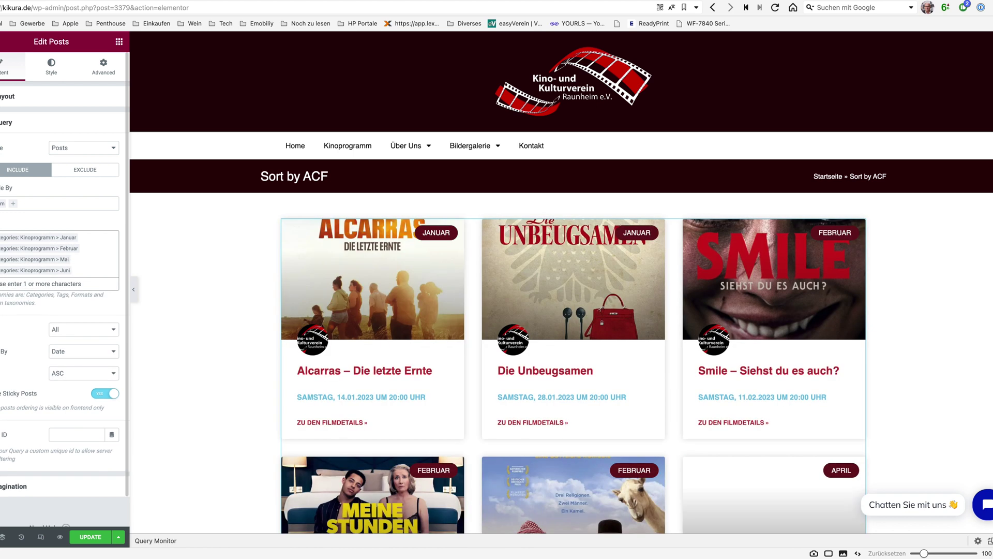
pyautogui.click(2, 259)
pyautogui.click(2, 259)
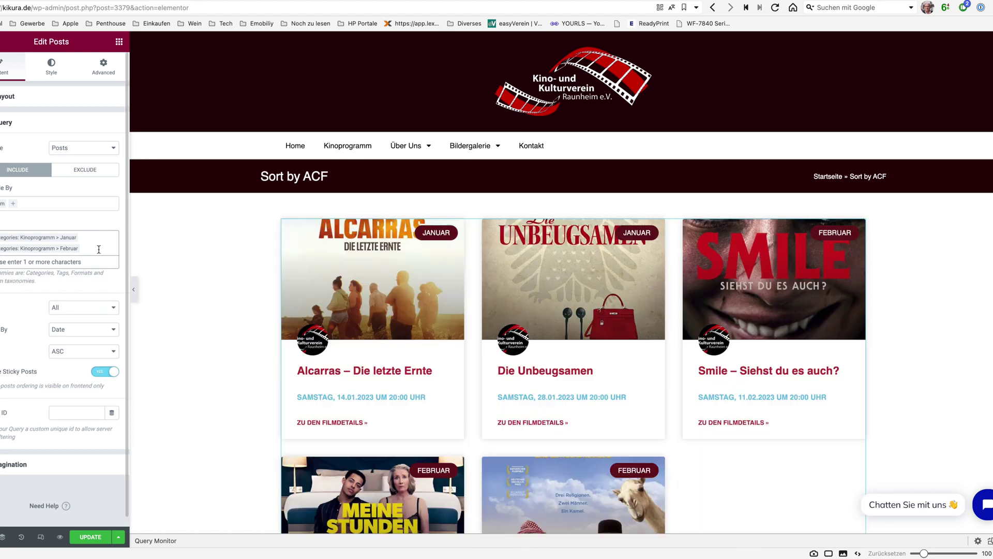
pyautogui.scroll(-8, 550, 376)
pyautogui.scroll(6, 569, 383)
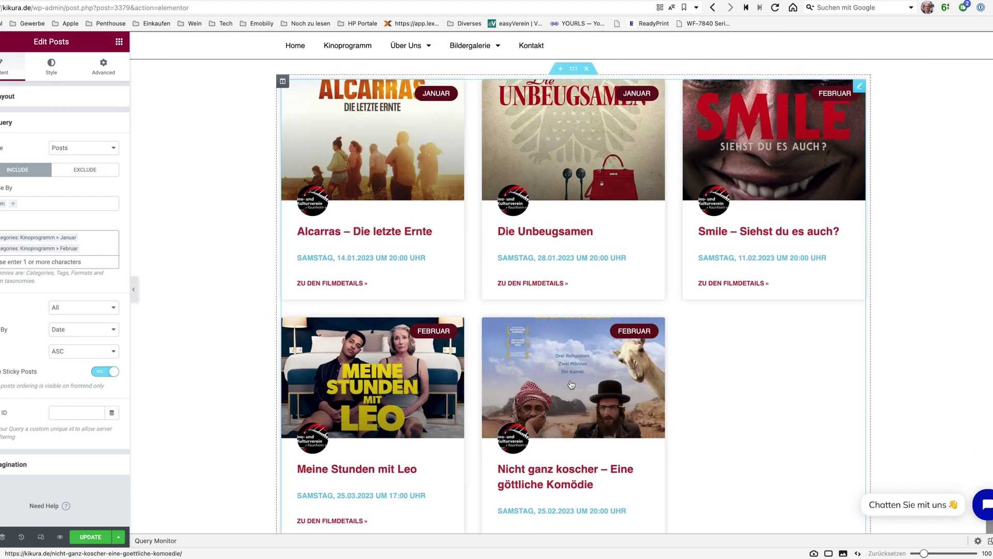
pyautogui.scroll(1, 568, 382)
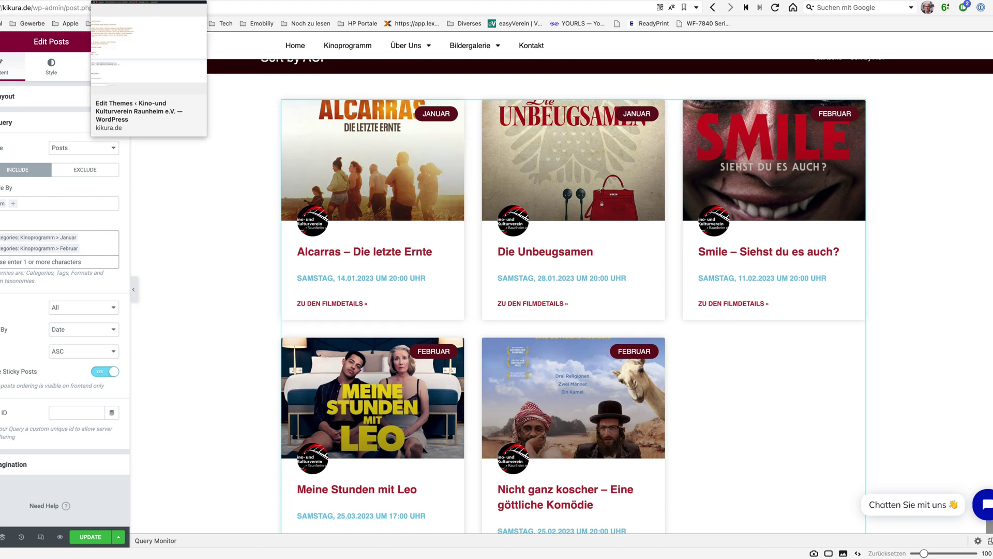
# Copy 'sorted_by_date' from line 1 of the post-sort-on-acf GitHub snippet and return to Elementor
pyautogui.click(93, 1)
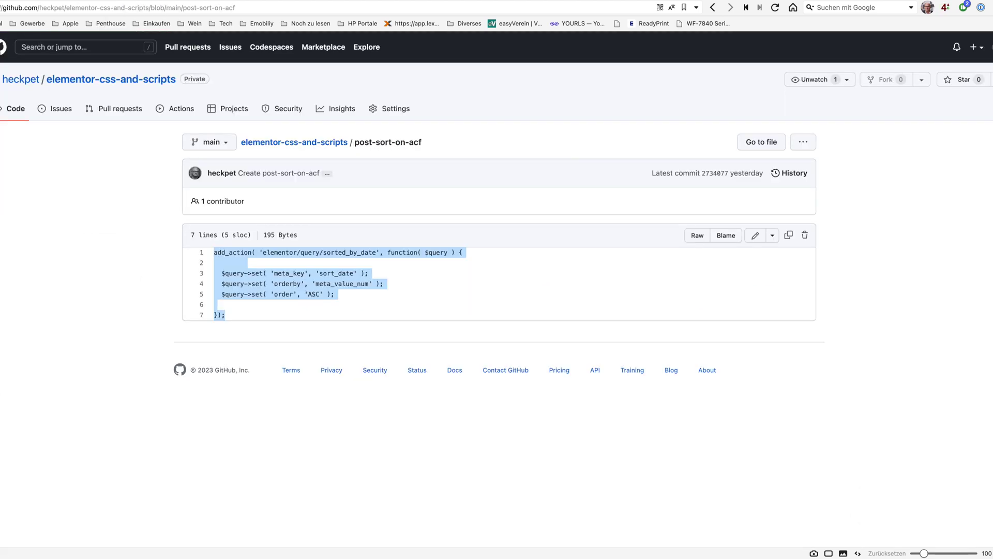
pyautogui.click(409, 255)
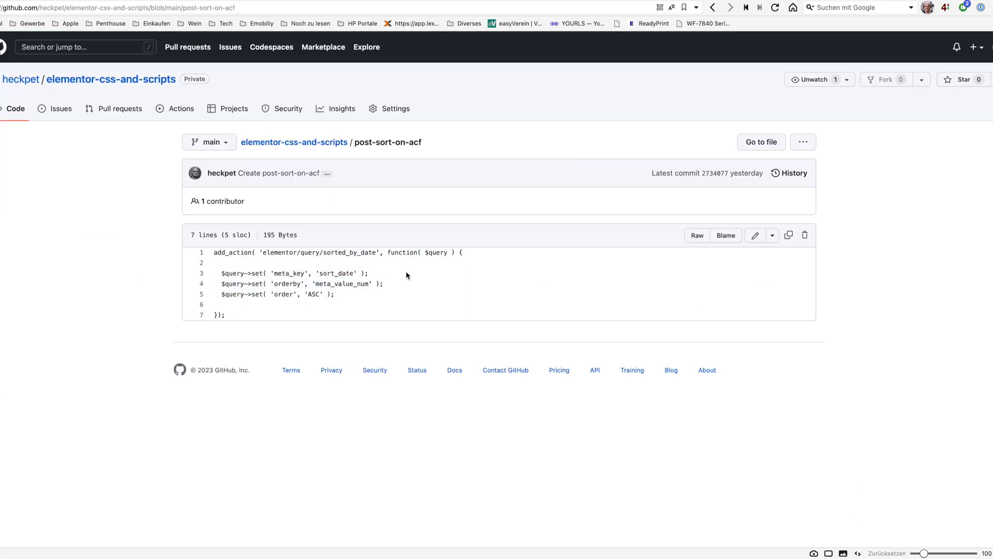
pyautogui.doubleClick(320, 271)
pyautogui.moveTo(323, 252); pyautogui.dragTo(377, 252)
pyautogui.hotkey('ctrl', 'c')
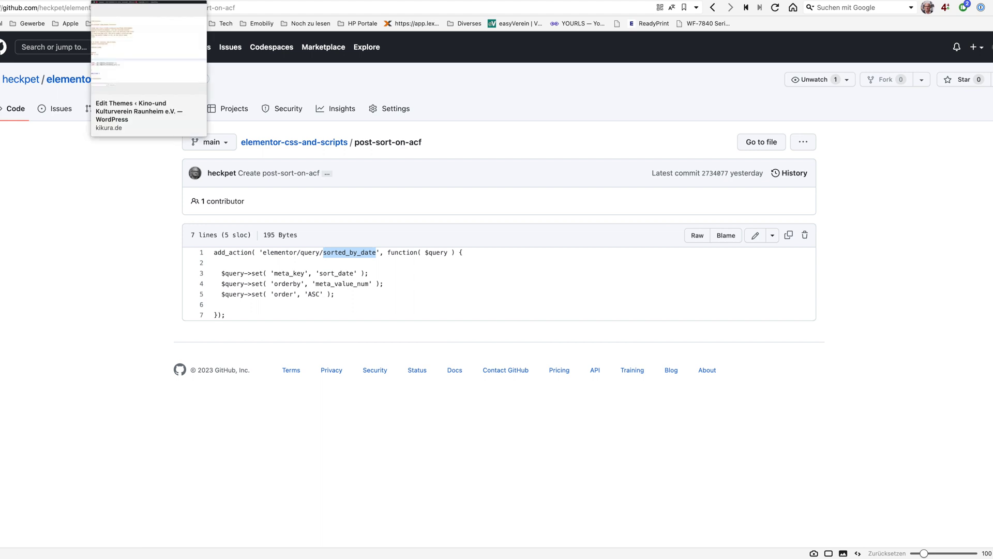
pyautogui.click(165, 8)
pyautogui.click(204, 1)
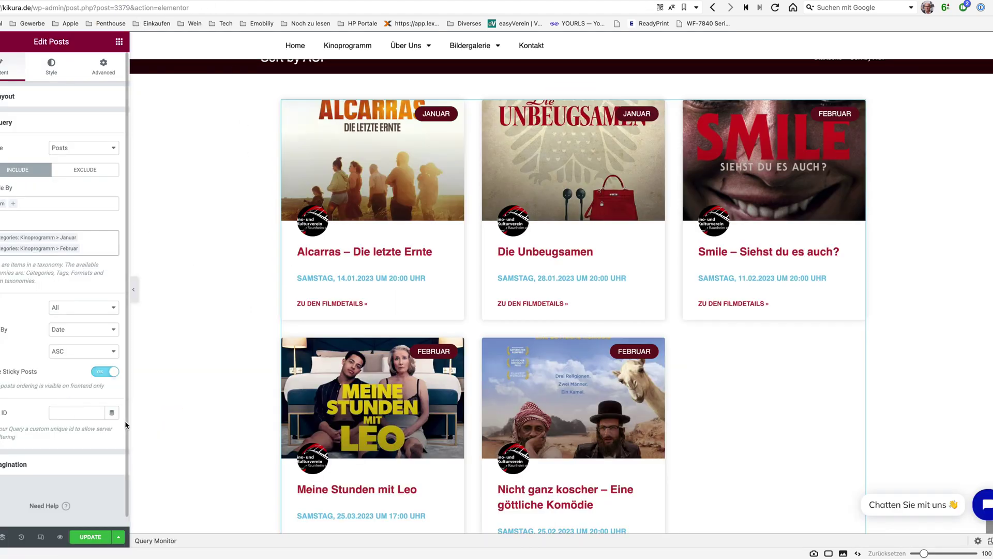
# Paste 'sorted_by_date' as the Posts widget's Query ID, update the page, and exit to view it
pyautogui.click(77, 415)
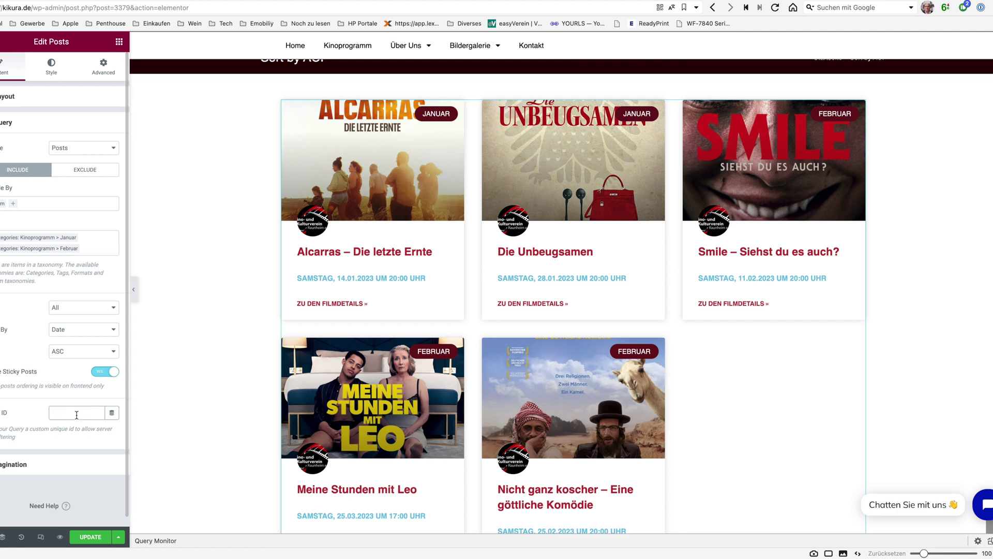
pyautogui.hotkey('ctrl', 'v')
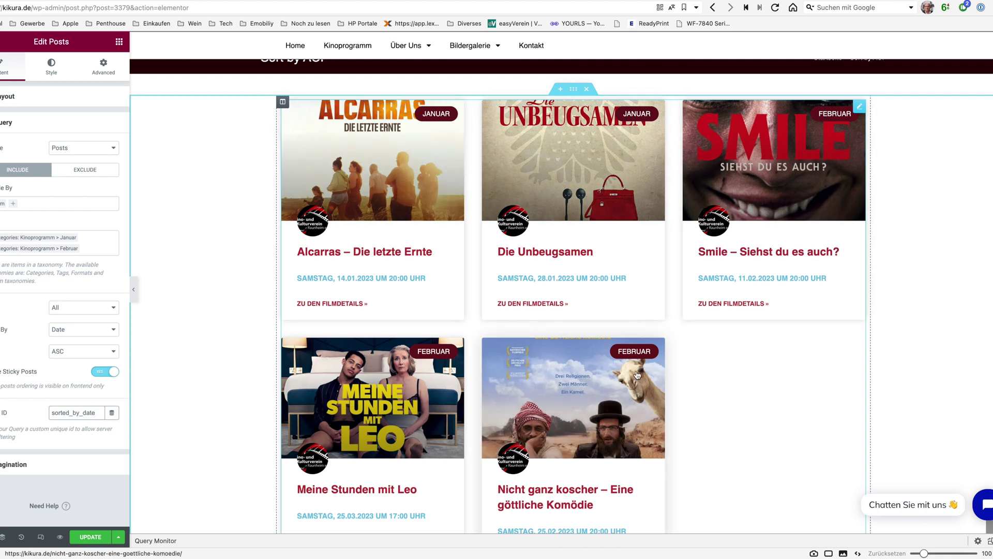
pyautogui.click(91, 536)
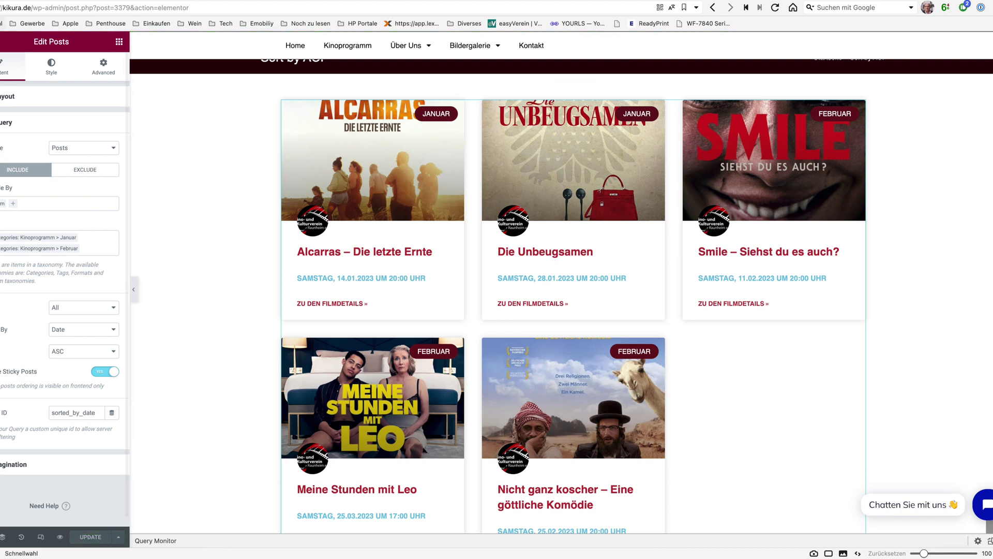
pyautogui.click(2, 41)
pyautogui.click(8, 292)
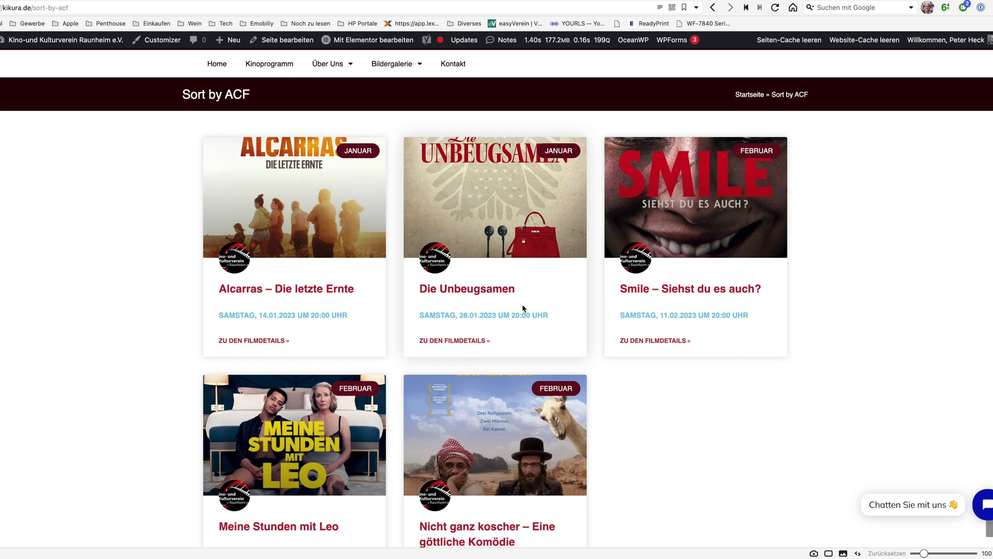
# Open the admin Posts list and scroll down to the Januar and Februar film posts
pyautogui.click(153, 2)
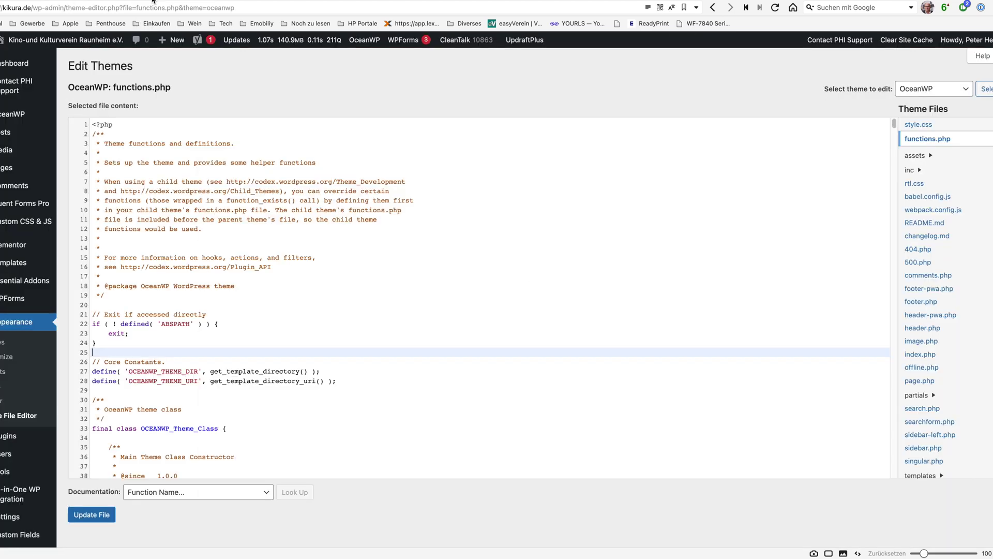
pyautogui.click(3, 133)
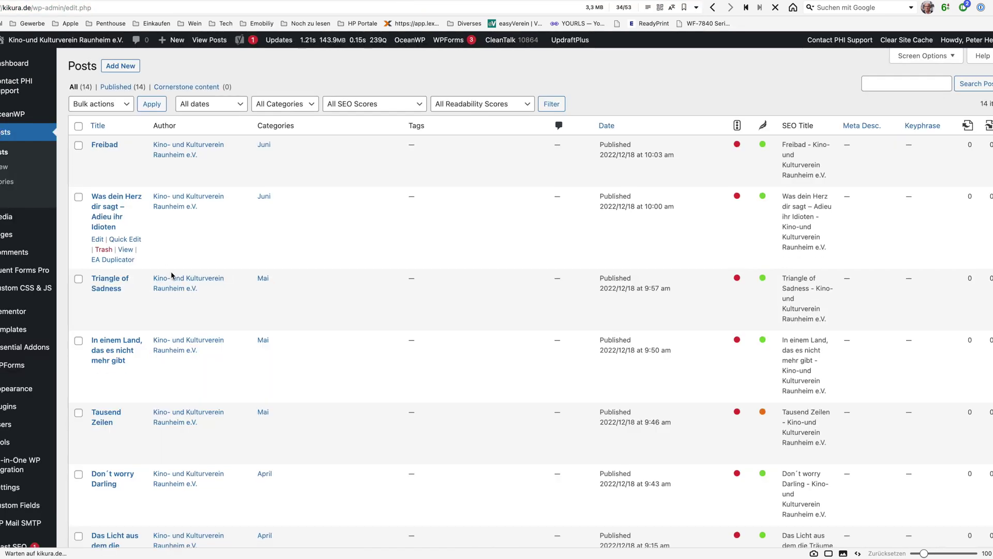
pyautogui.scroll(-8, 163, 282)
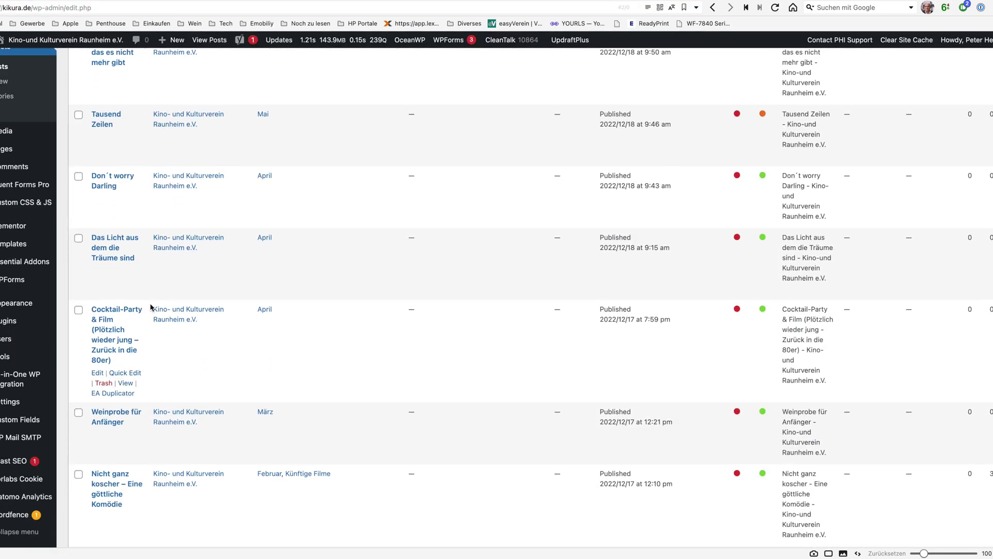
pyautogui.scroll(-5, 151, 308)
pyautogui.scroll(6, 156, 338)
pyautogui.scroll(-1, 167, 339)
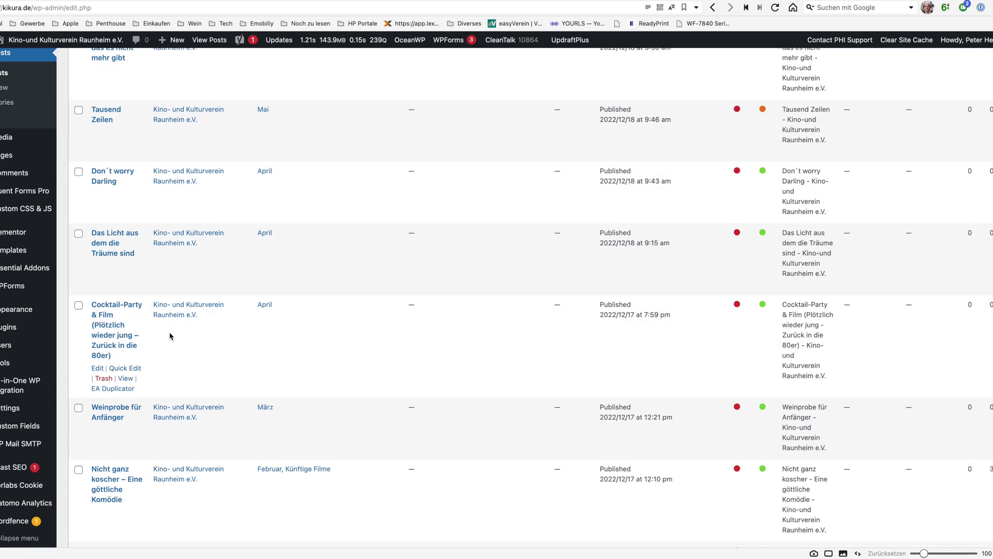
pyautogui.scroll(-10, 166, 342)
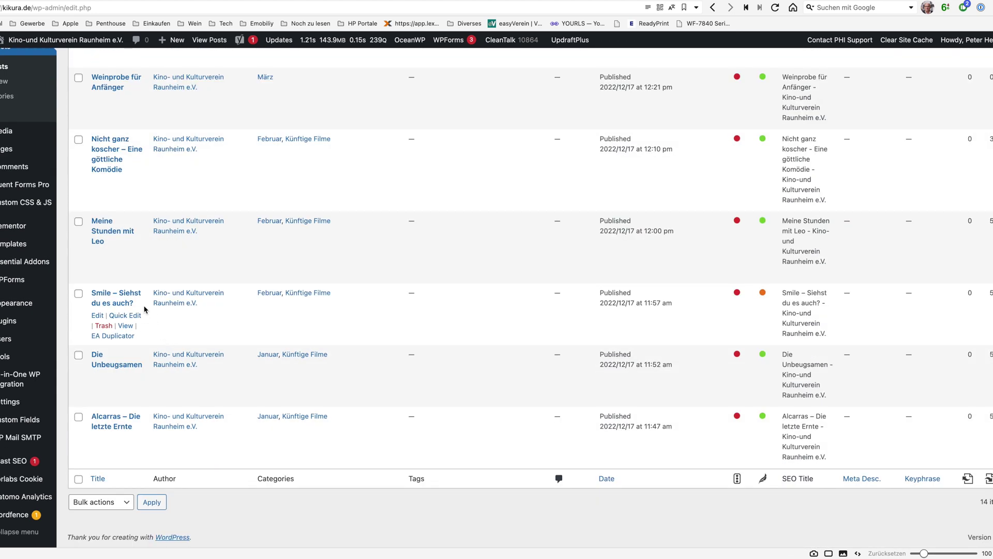
# Enter 999 as Die Unbeugsamen's Sort Date, update the post, and go back to the Sort by ACF page
pyautogui.click(97, 378)
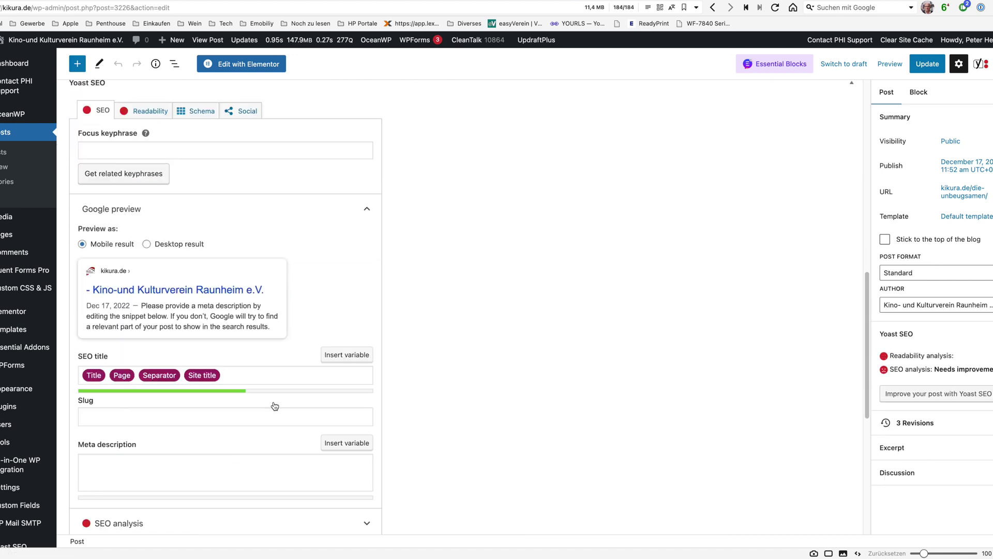
pyautogui.click(126, 435)
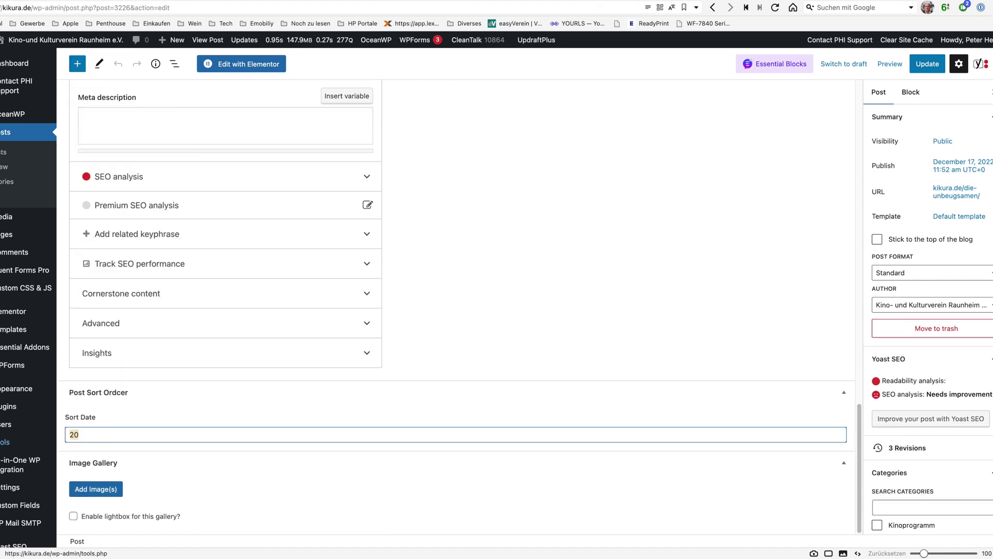
pyautogui.moveTo(7, 424)
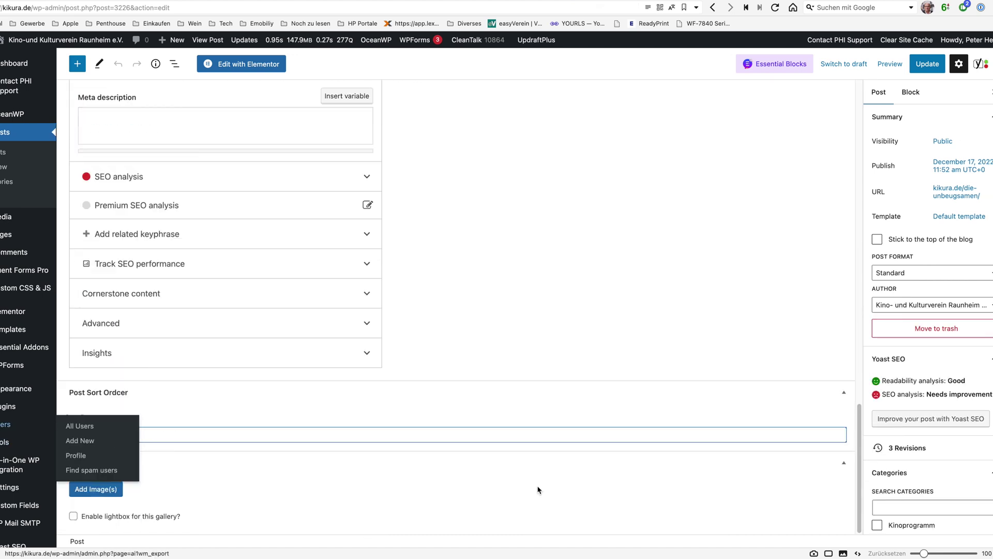
pyautogui.write('999')
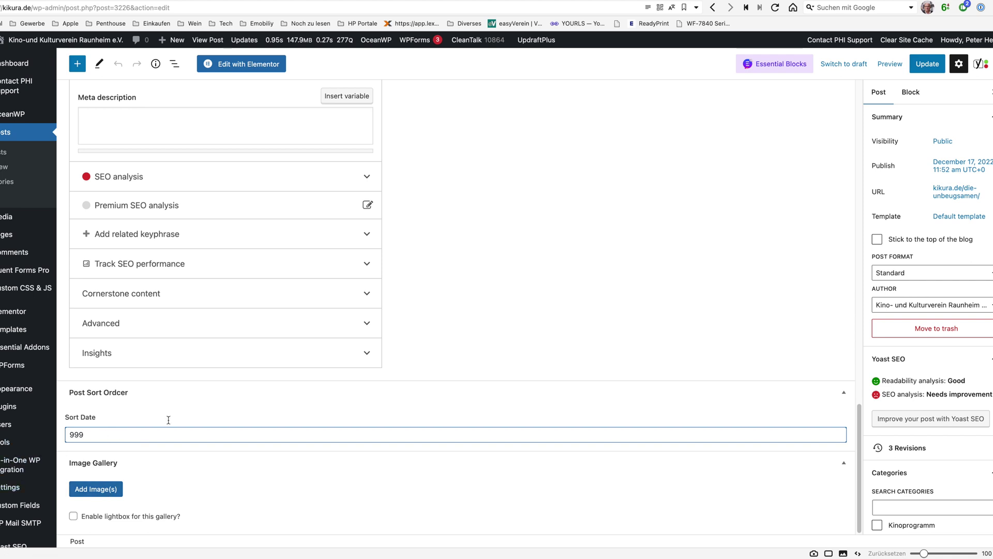
pyautogui.click(928, 64)
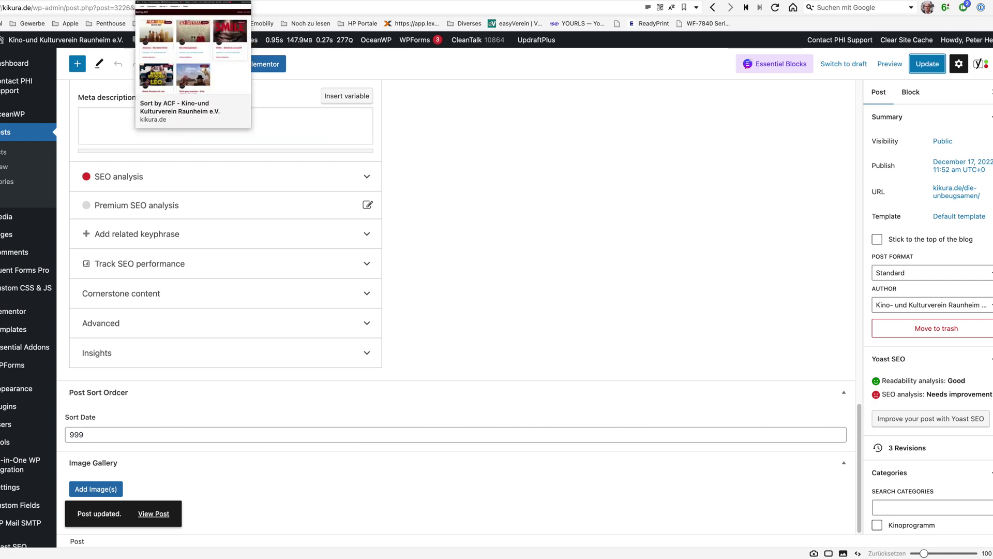
pyautogui.click(193, 2)
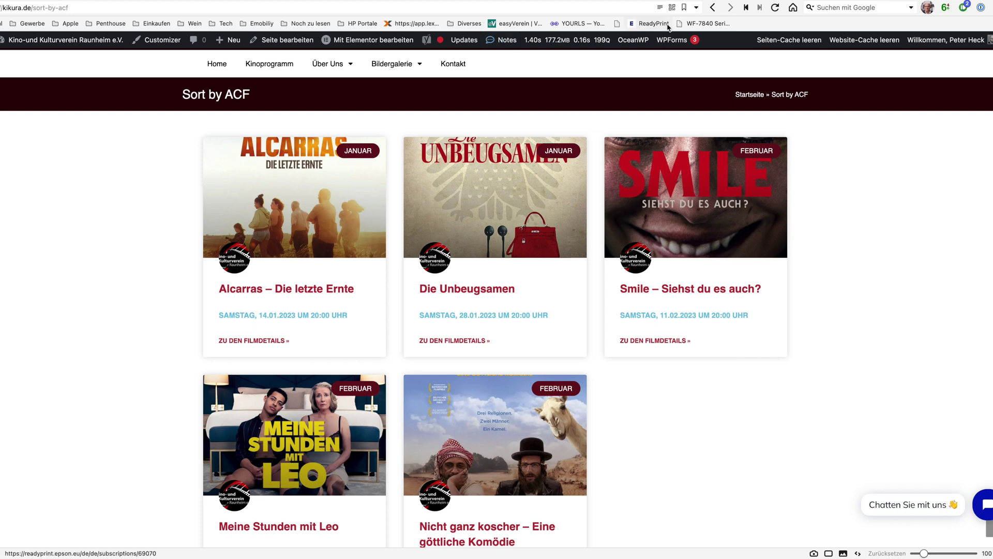
# Reload Sort by ACF to confirm Die Unbeugsamen is now last, then return to its editor
pyautogui.click(525, 254)
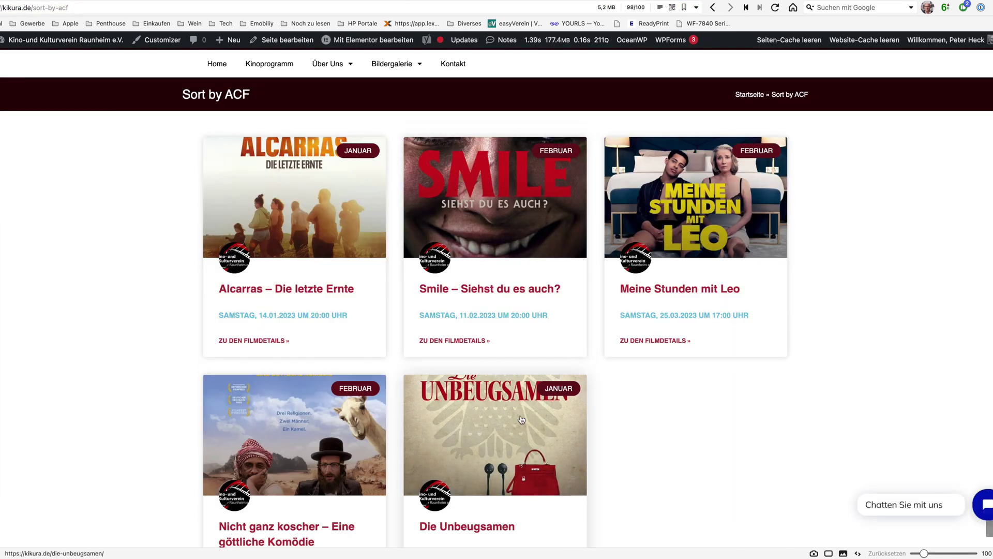
pyautogui.scroll(-5, 520, 418)
pyautogui.scroll(4, 515, 415)
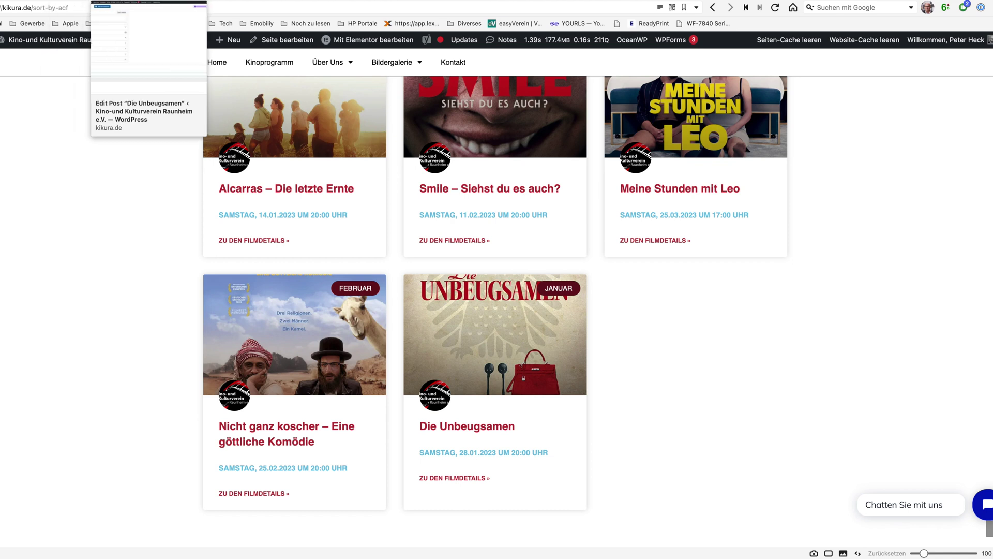
pyautogui.click(2, 31)
# Check that Meine Stunden mit Leo has a Sort Date of 30
pyautogui.click(20, 137)
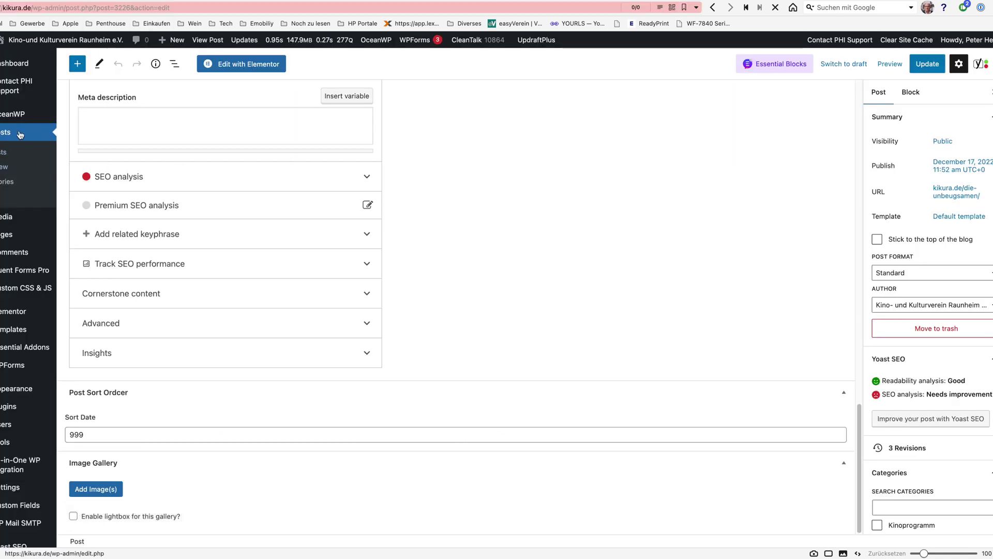
pyautogui.scroll(-10, 160, 346)
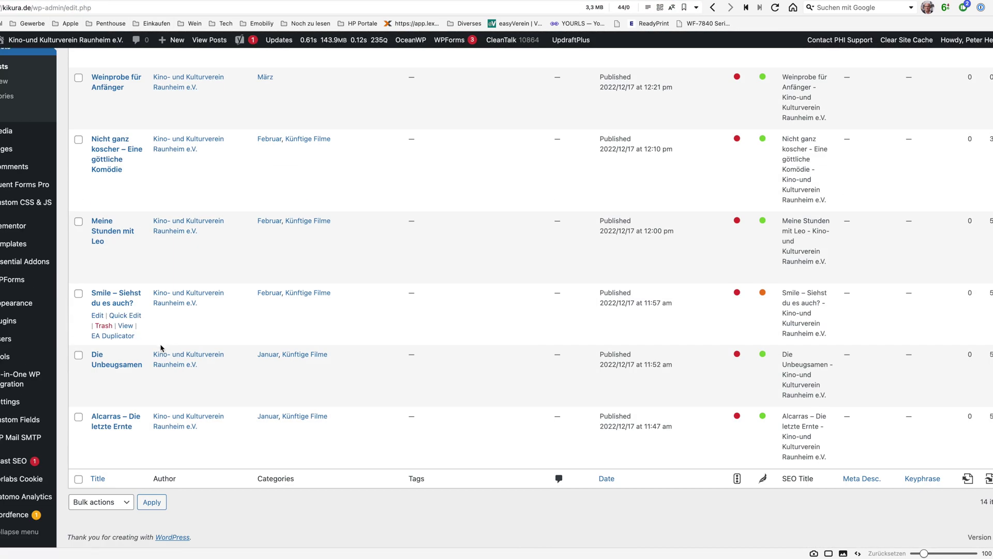
pyautogui.click(97, 255)
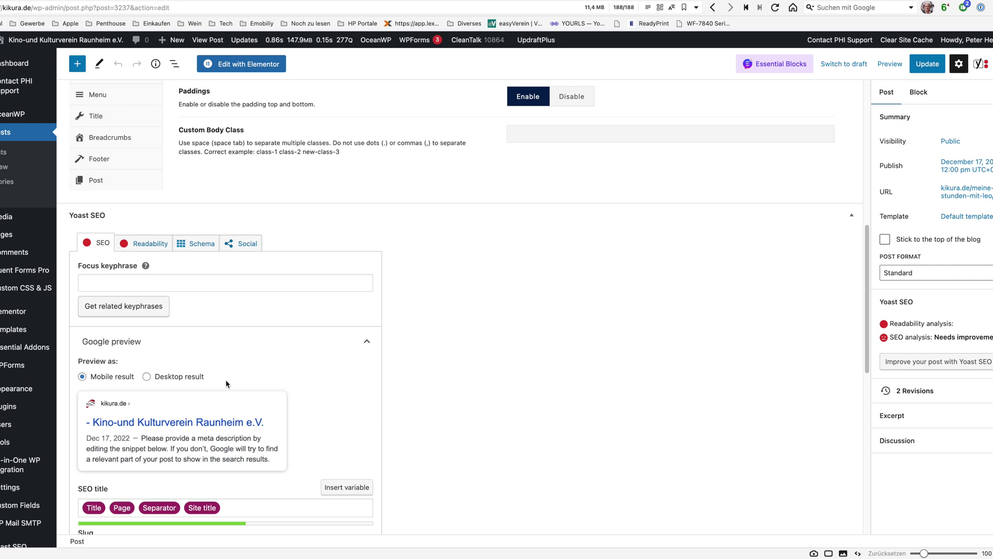
pyautogui.scroll(-6, 225, 382)
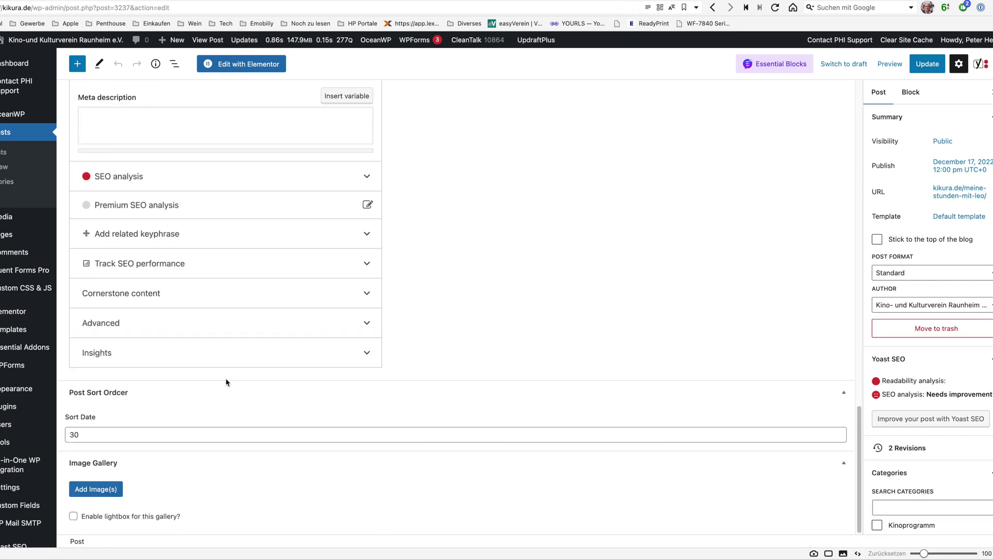
pyautogui.click(119, 428)
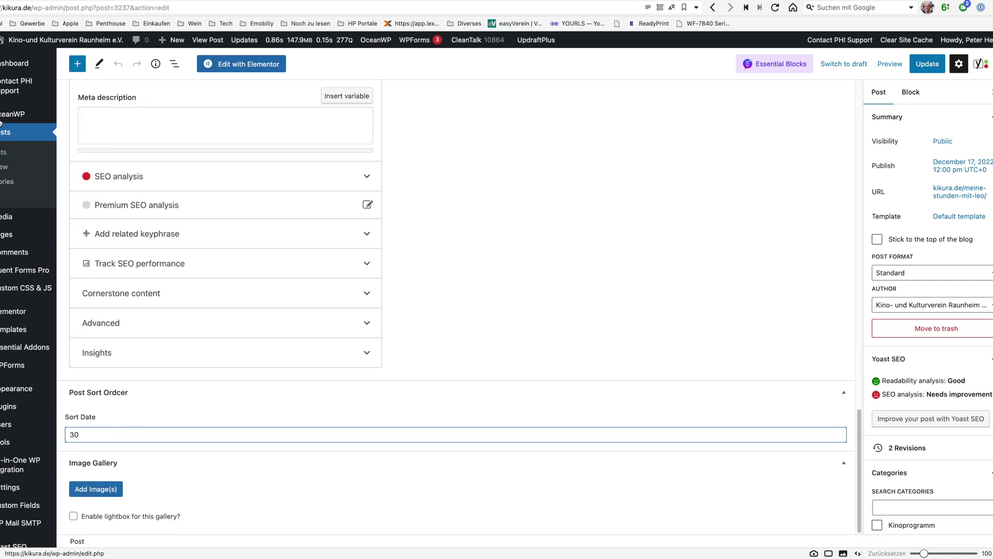
# Change Die Unbeugsamen's Sort Date from 999 to 32 and update the post
pyautogui.click(2, 133)
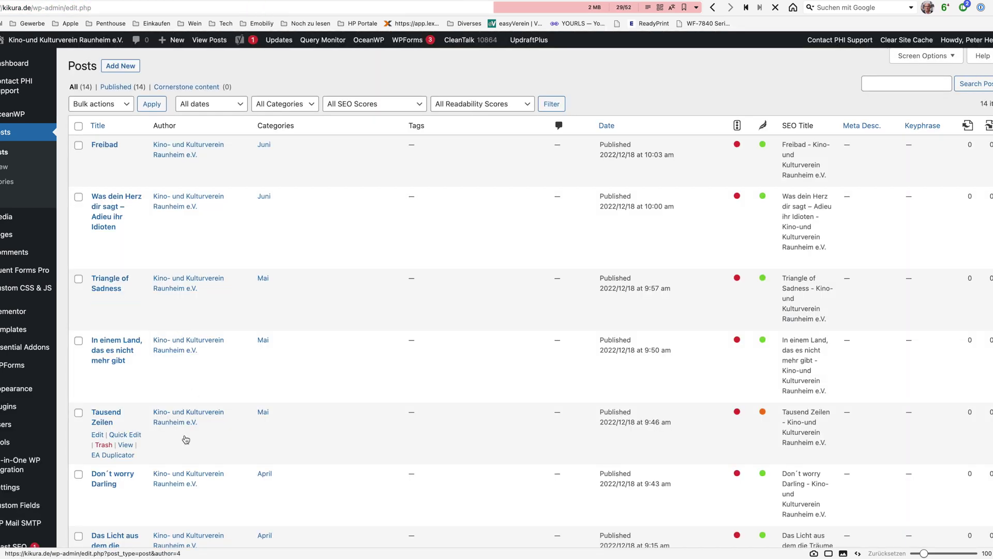
pyautogui.scroll(-15, 184, 439)
pyautogui.scroll(-2, 182, 459)
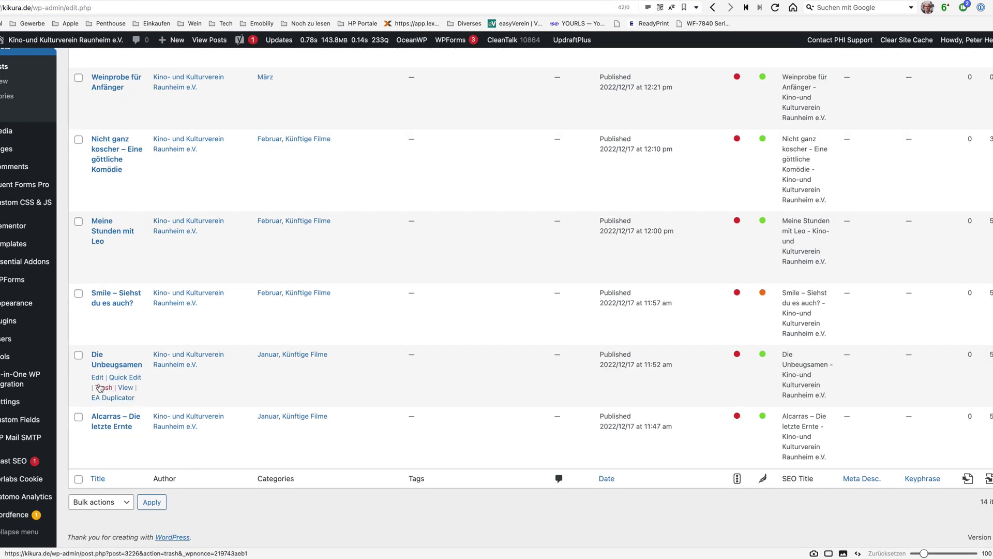
pyautogui.click(97, 378)
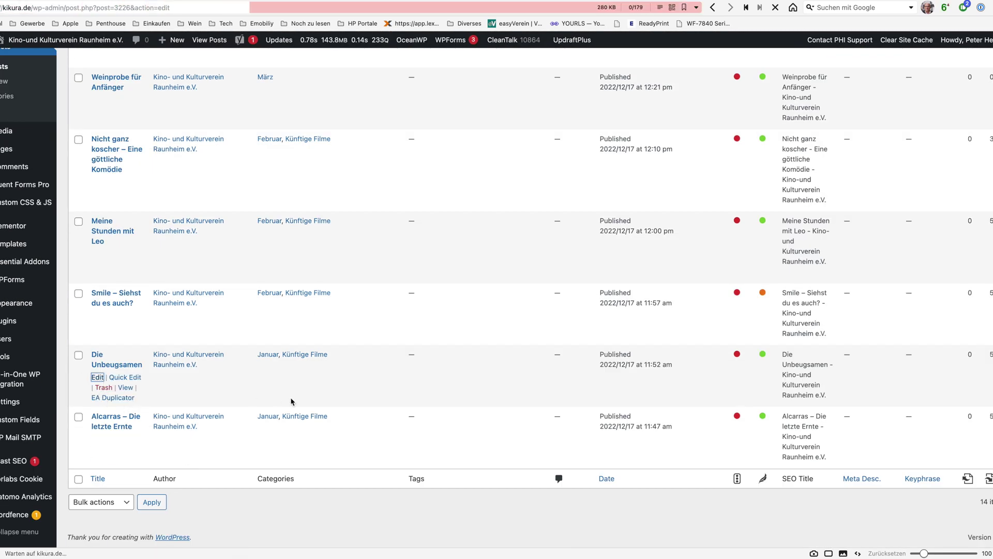
pyautogui.scroll(-10, 219, 478)
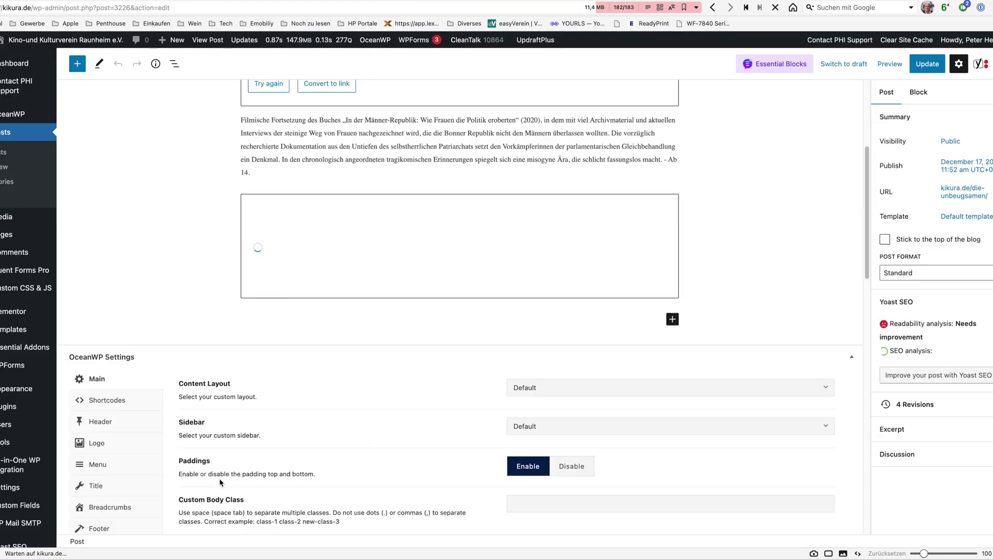
pyautogui.click(144, 436)
pyautogui.moveTo(19, 427)
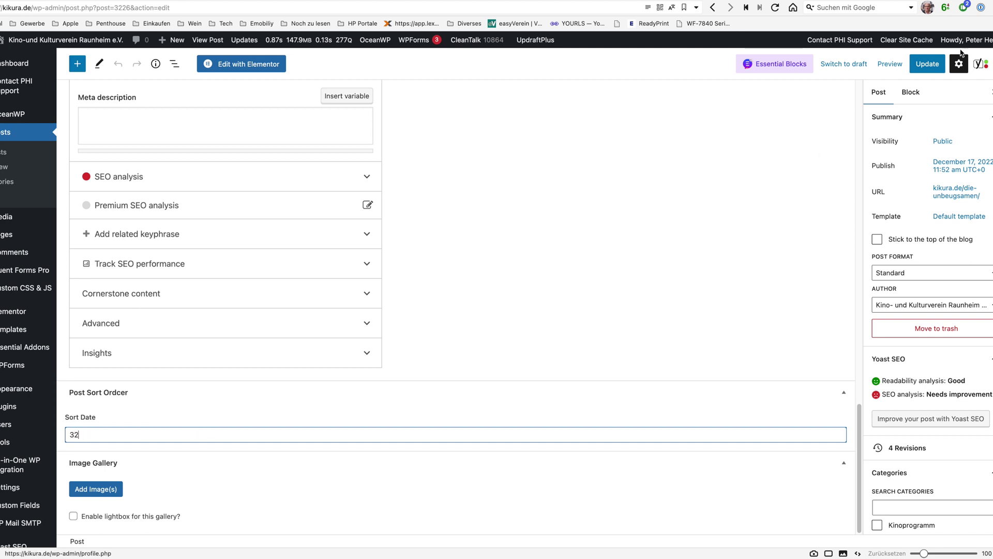
pyautogui.click(927, 71)
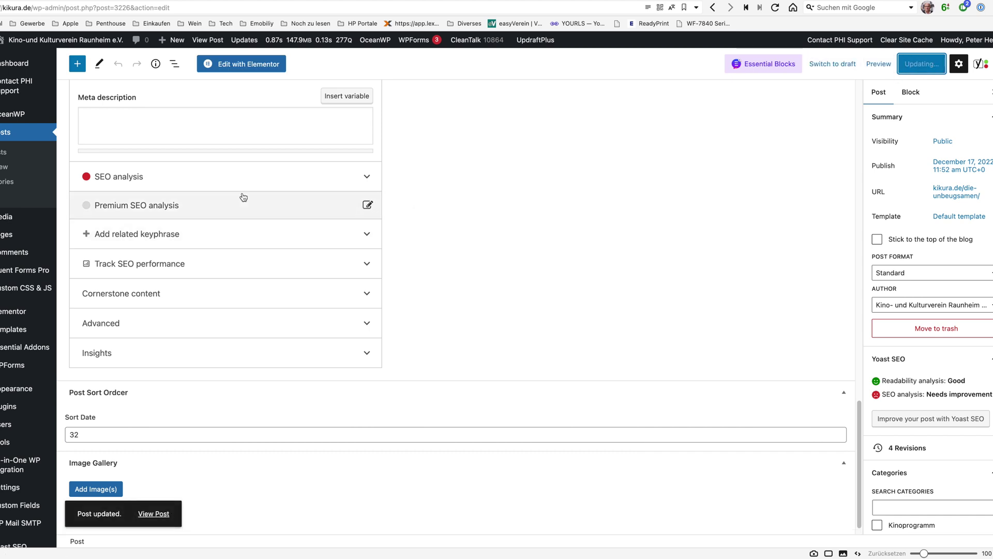
# Go back to the live Sort by ACF page on kikura.de
pyautogui.click(194, 42)
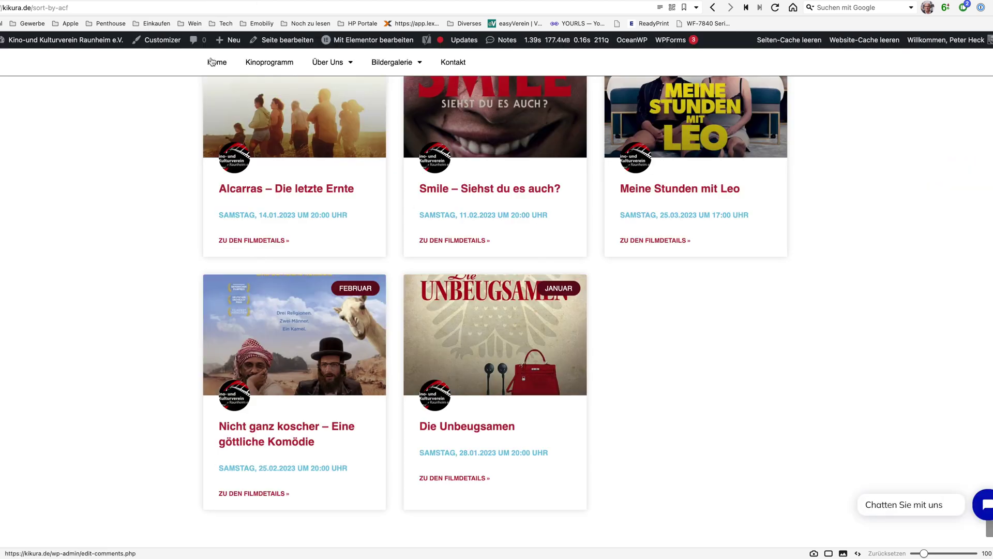